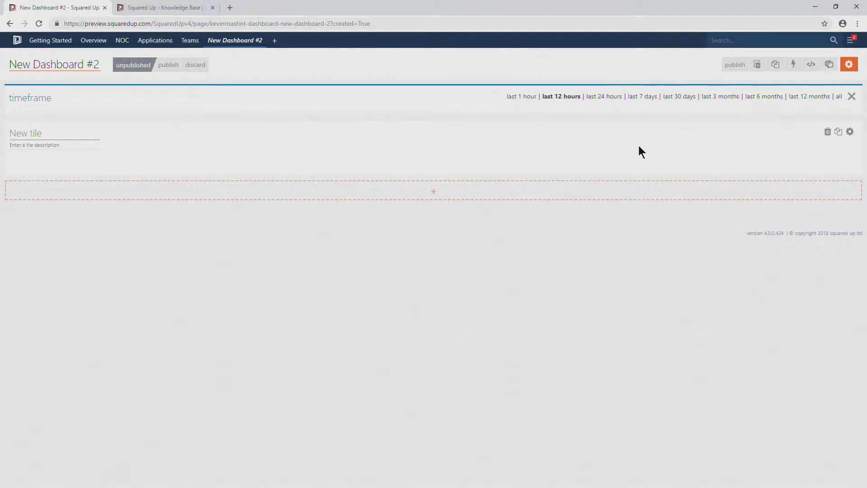
Rename the new dashboard to "Matrix Tile Demo".
{"action": "left_click", "coordinate": [78, 60]}
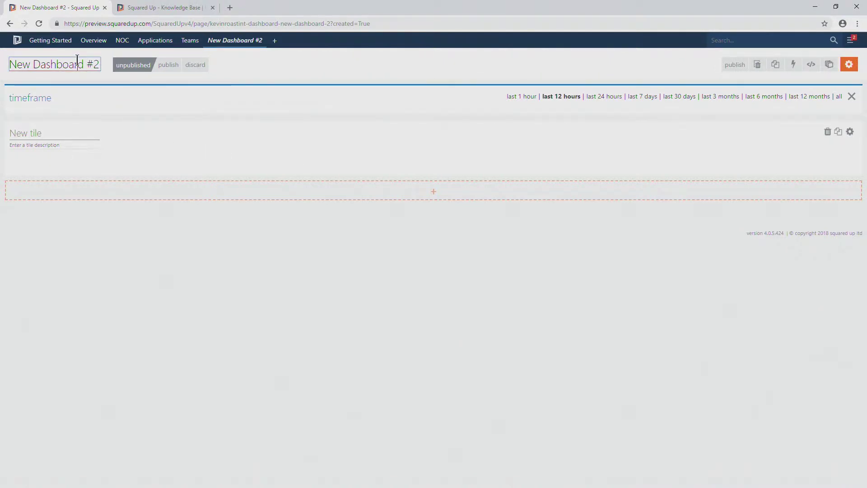
{"action": "key", "text": "ctrl+a"}
{"action": "type", "text": "Ma"}
{"action": "type", "text": "trix Tile"}
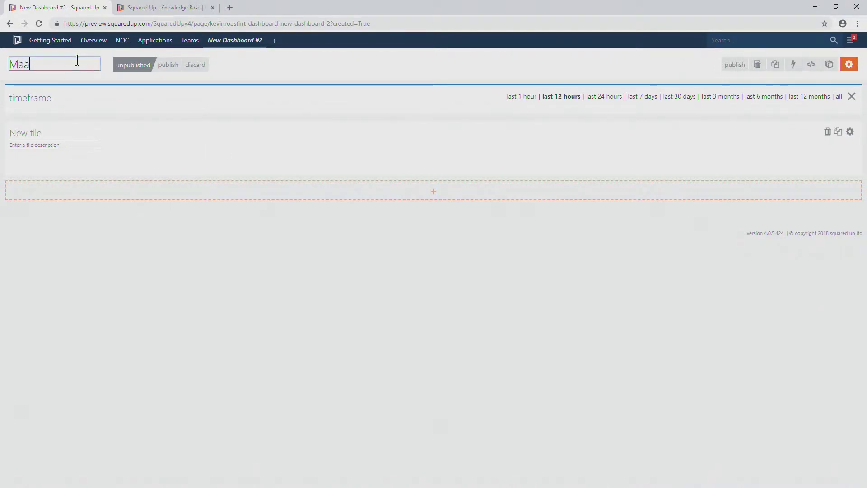
{"action": "type", "text": " Demo"}
{"action": "key", "text": "Return"}
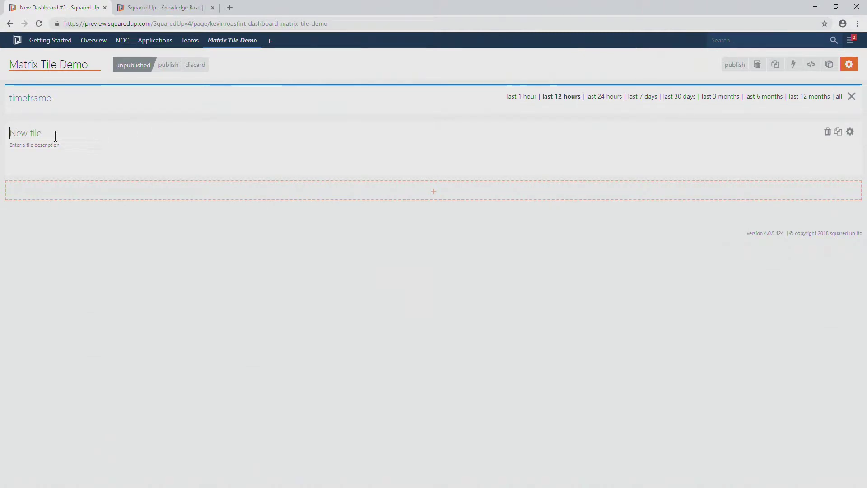
Make the new tile a Matrix tile and scope it, using advanced scoping, to the class Enterprise Application (Base).
{"action": "left_click", "coordinate": [850, 132]}
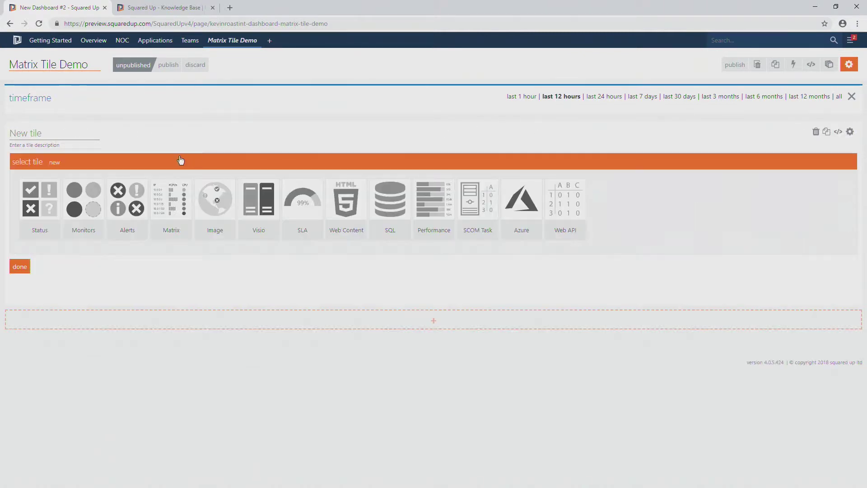
{"action": "left_click", "coordinate": [172, 216]}
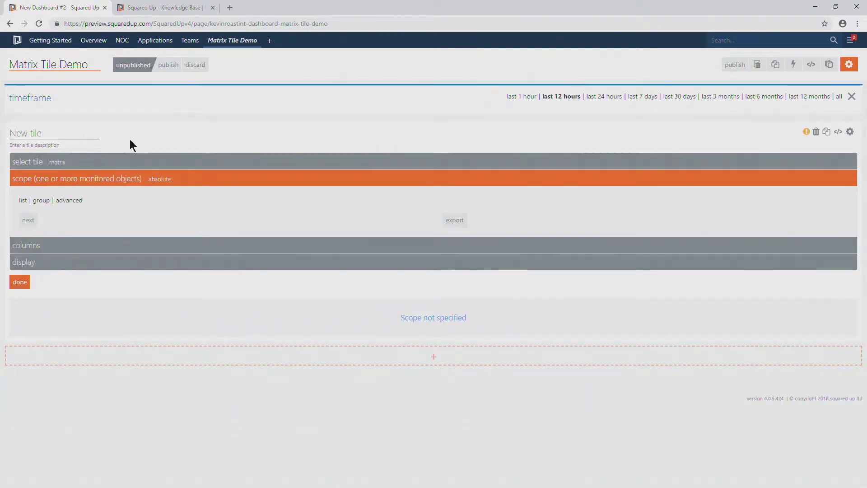
{"action": "left_click", "coordinate": [72, 200]}
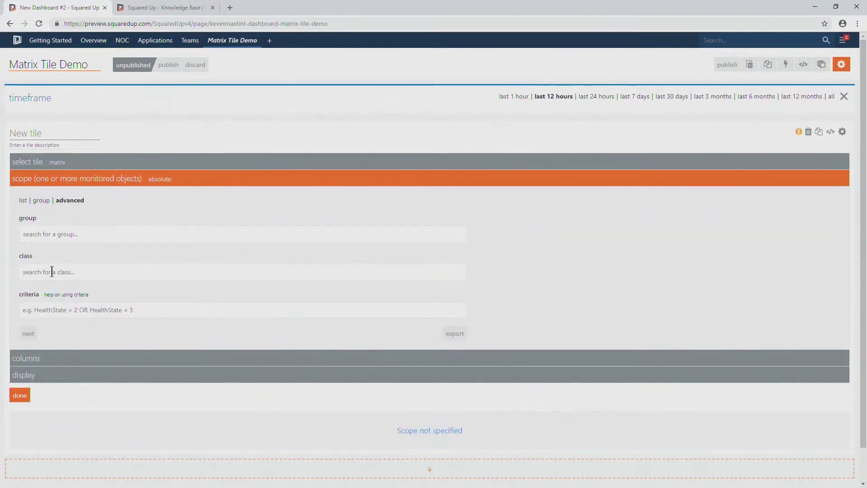
{"action": "left_click", "coordinate": [100, 267]}
{"action": "type", "text": "enter"}
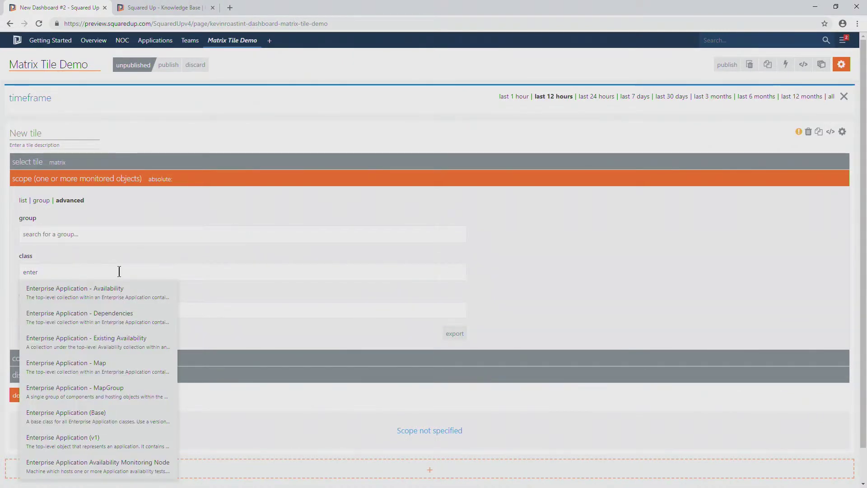
{"action": "left_click", "coordinate": [102, 418]}
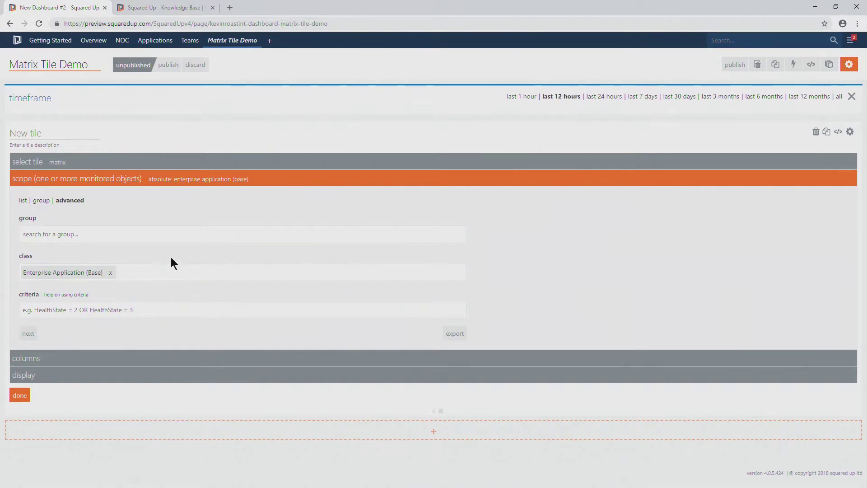
Set the matrix tile's display size to large.
{"action": "scroll", "coordinate": [162, 252], "scroll_direction": "down", "scroll_amount": 3}
{"action": "scroll", "coordinate": [142, 251], "scroll_direction": "down", "scroll_amount": 3}
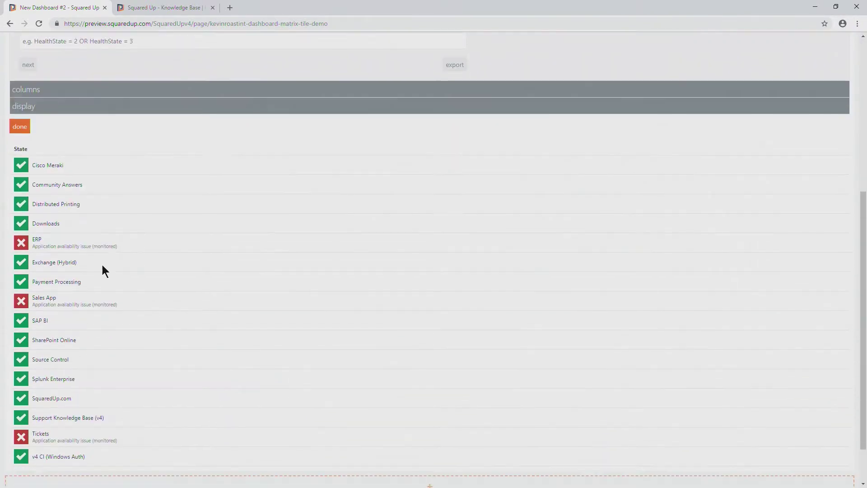
{"action": "scroll", "coordinate": [91, 232], "scroll_direction": "up", "scroll_amount": 3}
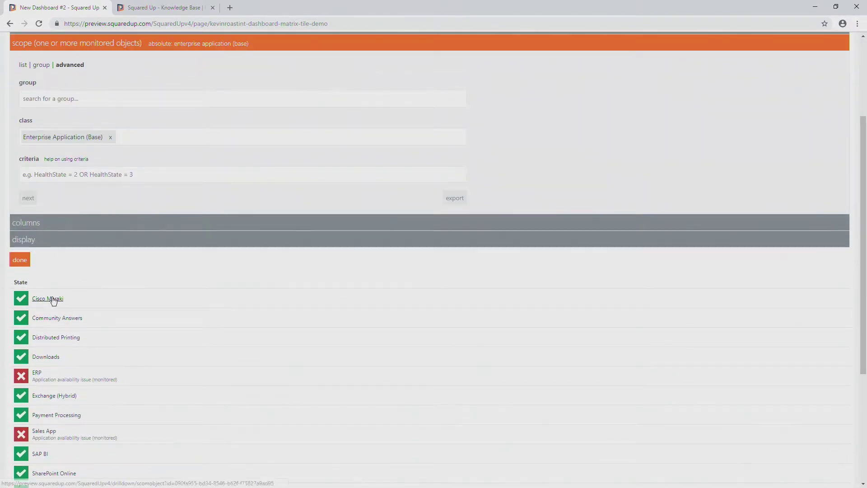
{"action": "scroll", "coordinate": [83, 372], "scroll_direction": "down", "scroll_amount": 3}
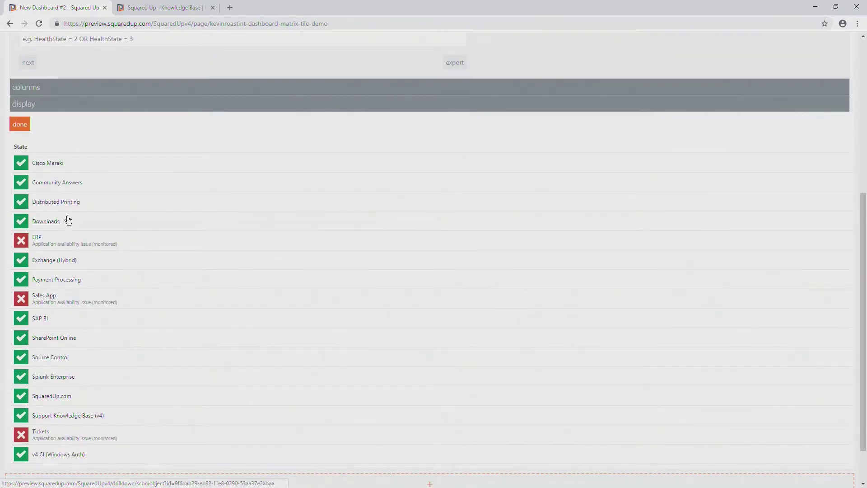
{"action": "scroll", "coordinate": [50, 266], "scroll_direction": "up", "scroll_amount": 3}
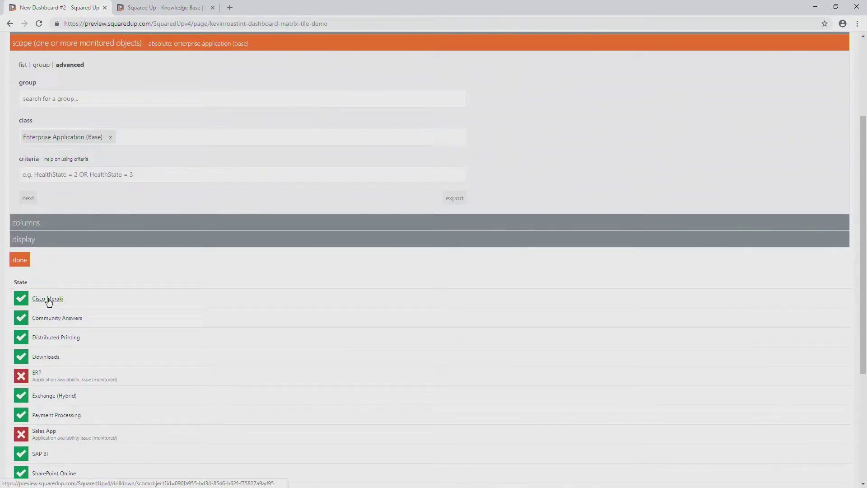
{"action": "scroll", "coordinate": [70, 307], "scroll_direction": "up", "scroll_amount": 2}
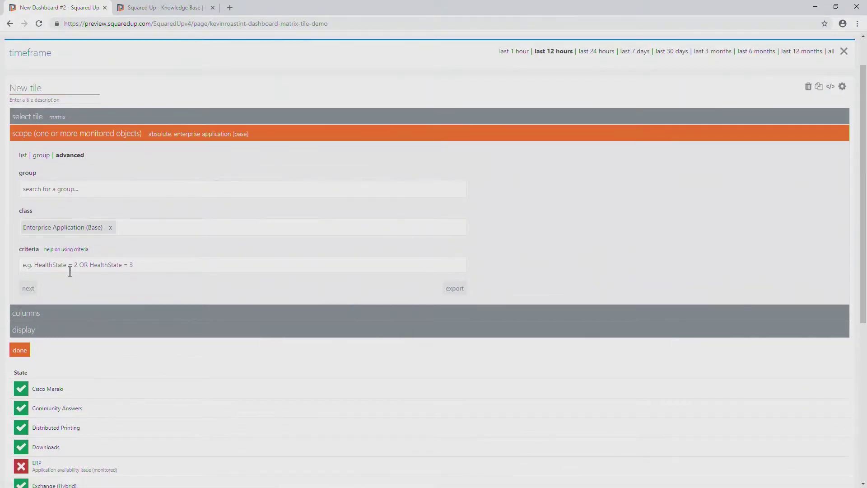
{"action": "left_click", "coordinate": [47, 331]}
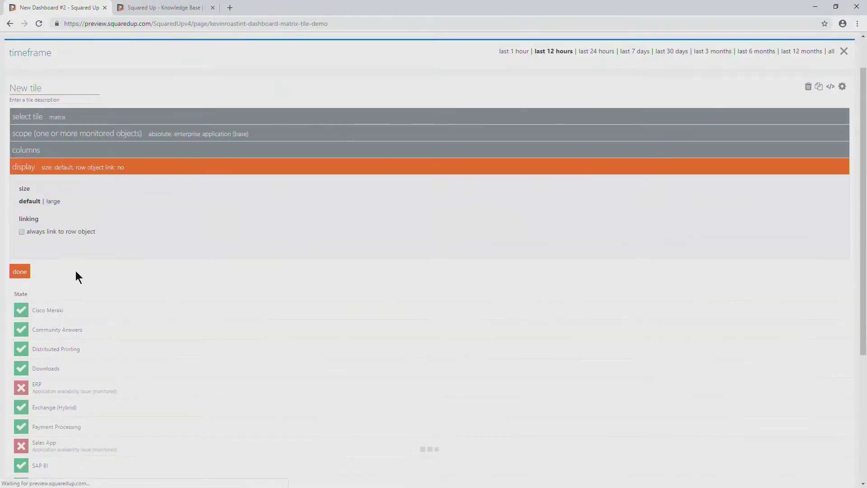
{"action": "left_click", "coordinate": [54, 201]}
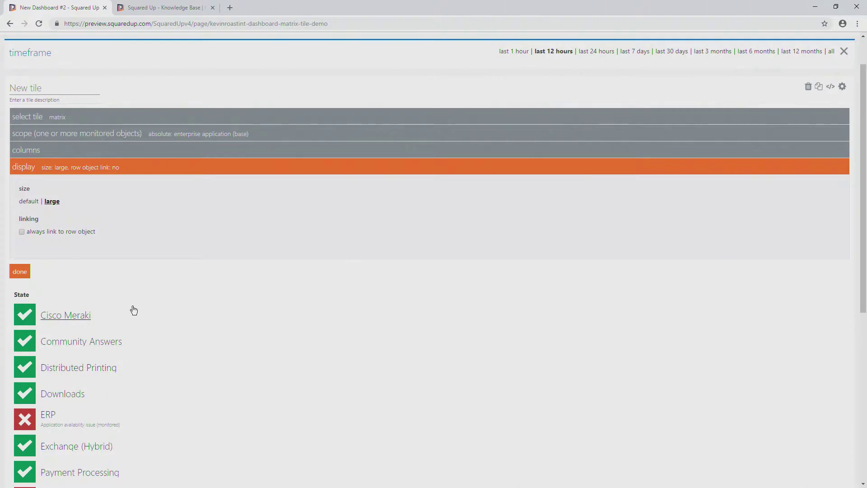
{"action": "scroll", "coordinate": [132, 308], "scroll_direction": "down", "scroll_amount": 3}
{"action": "scroll", "coordinate": [120, 321], "scroll_direction": "up", "scroll_amount": 3}
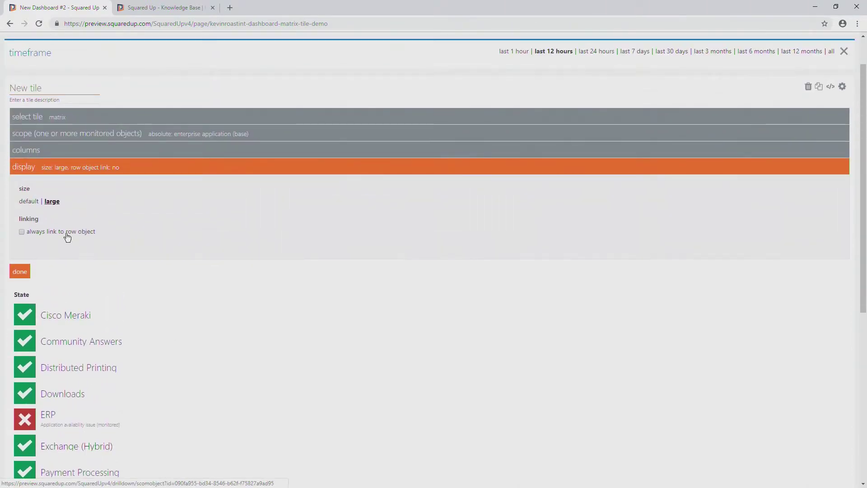
{"action": "scroll", "coordinate": [67, 236], "scroll_direction": "up", "scroll_amount": 1}
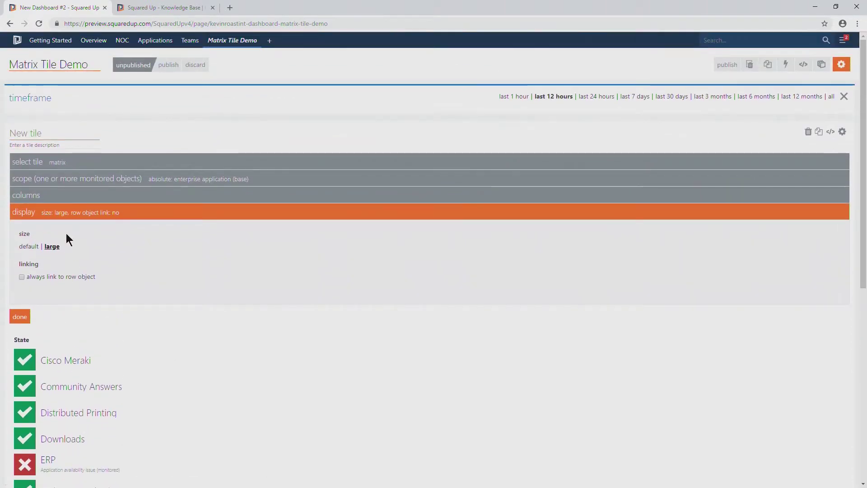
Switch the tile to custom columns, give the State column the display labelTemplate "Enterprise Application - {{displayName}}", and apply the changes.
{"action": "left_click", "coordinate": [61, 198]}
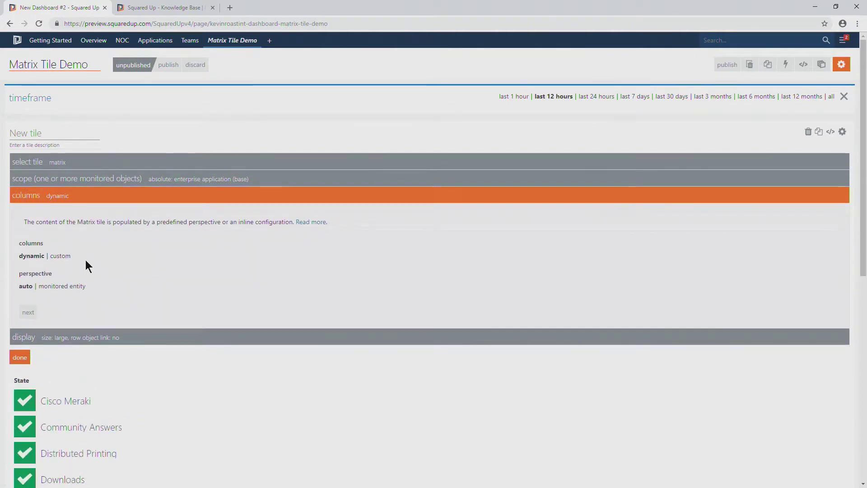
{"action": "left_click", "coordinate": [60, 256]}
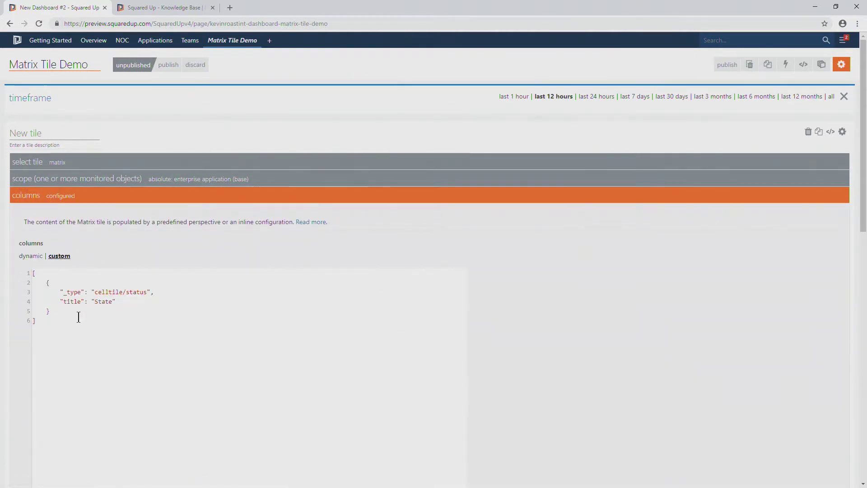
{"action": "left_click", "coordinate": [128, 299]}
{"action": "type", "text": "\"config\": {     \"display\": {"}
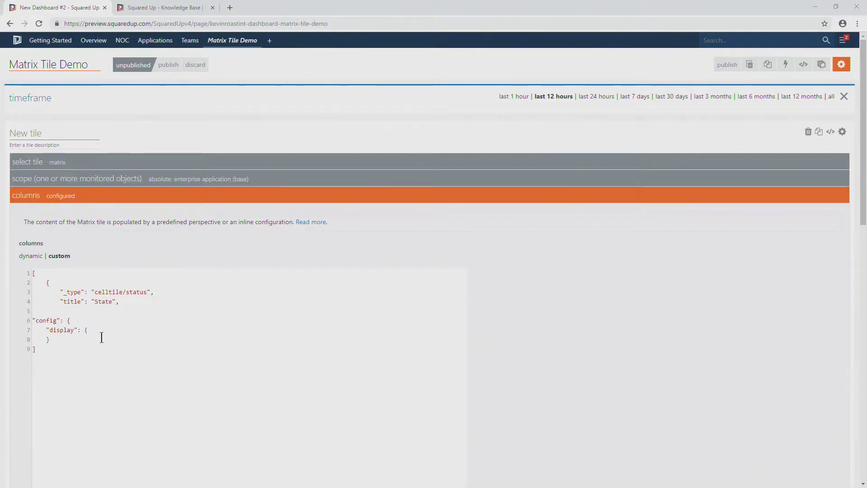
{"action": "left_click", "coordinate": [74, 340]}
{"action": "key", "text": "shift+Home"}
{"action": "type", "text": "\"labelTemplate\": \"Enterprise Application - {{displayName}}\"     } },"}
{"action": "left_click", "coordinate": [57, 358]}
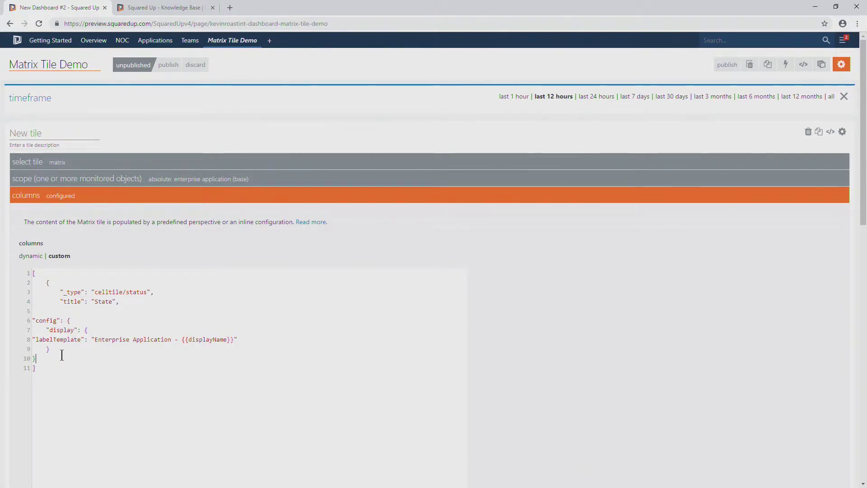
{"action": "type", "text": "}"}
{"action": "scroll", "coordinate": [77, 348], "scroll_direction": "down", "scroll_amount": 3}
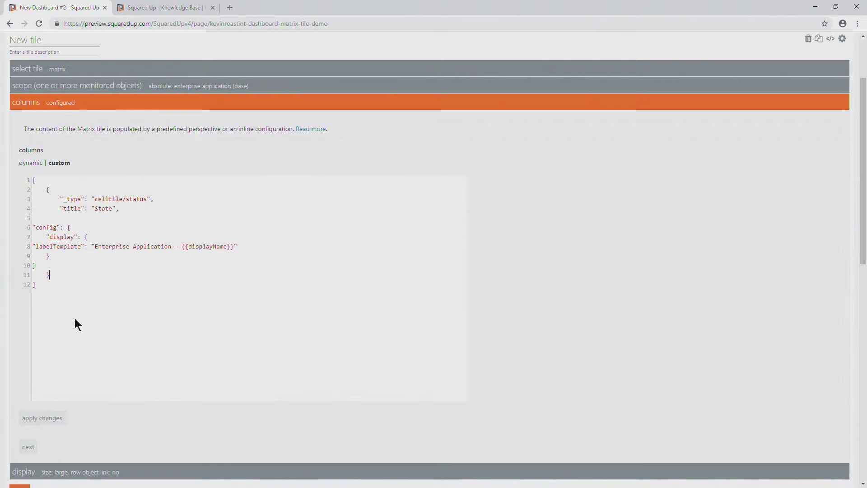
{"action": "left_click", "coordinate": [50, 375]}
Examine the row labels in the tile preview and compare them with the State column's JSON configuration.
{"action": "scroll", "coordinate": [107, 352], "scroll_direction": "down", "scroll_amount": 3}
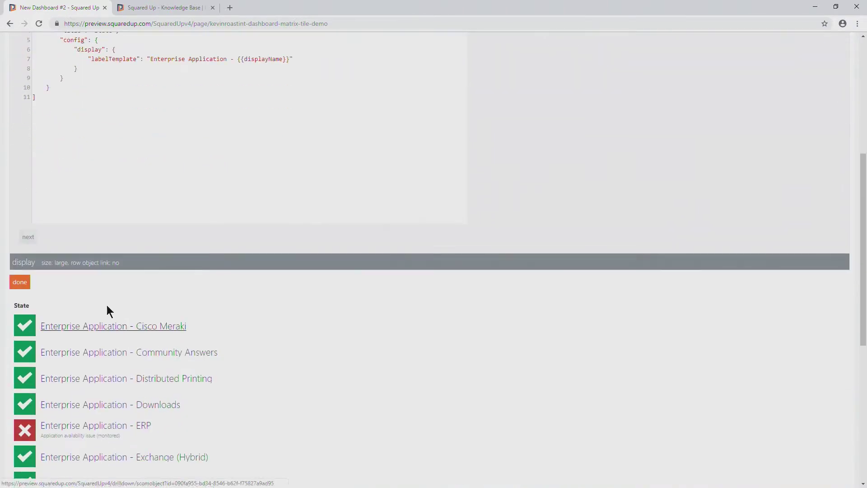
{"action": "scroll", "coordinate": [120, 277], "scroll_direction": "up", "scroll_amount": 1}
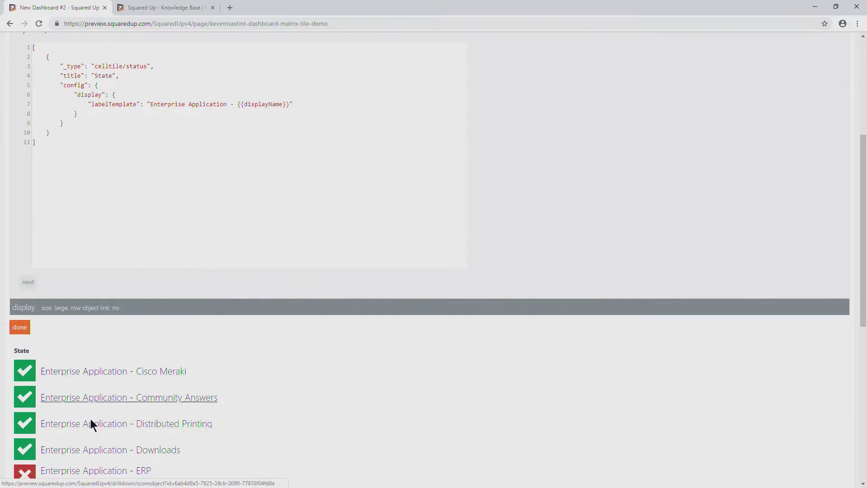
{"action": "scroll", "coordinate": [79, 406], "scroll_direction": "down", "scroll_amount": 1}
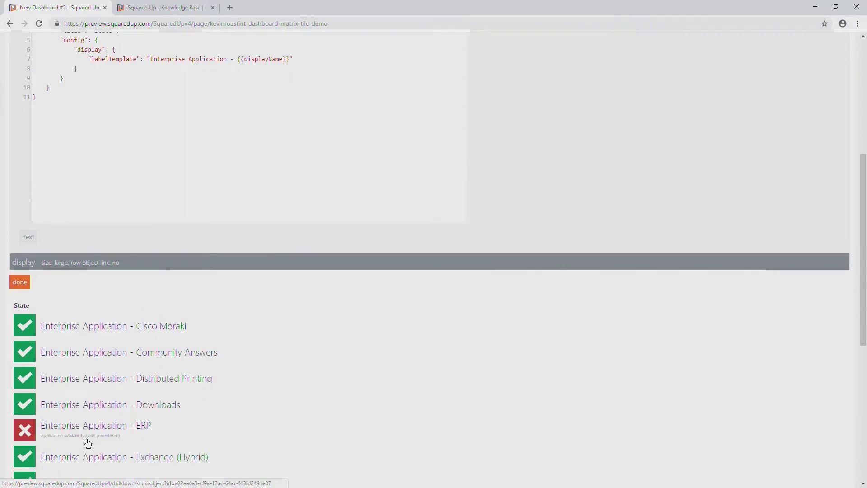
{"action": "scroll", "coordinate": [86, 438], "scroll_direction": "down", "scroll_amount": 2}
{"action": "scroll", "coordinate": [89, 438], "scroll_direction": "up", "scroll_amount": 6}
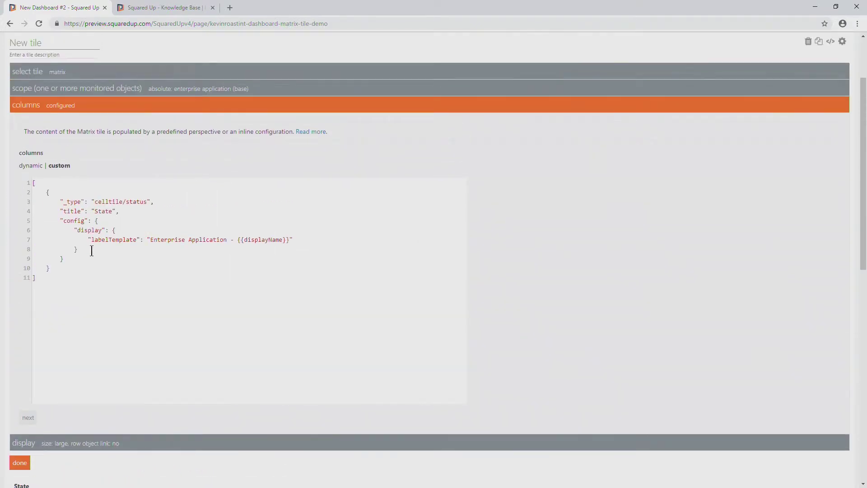
{"action": "scroll", "coordinate": [96, 250], "scroll_direction": "down", "scroll_amount": 1}
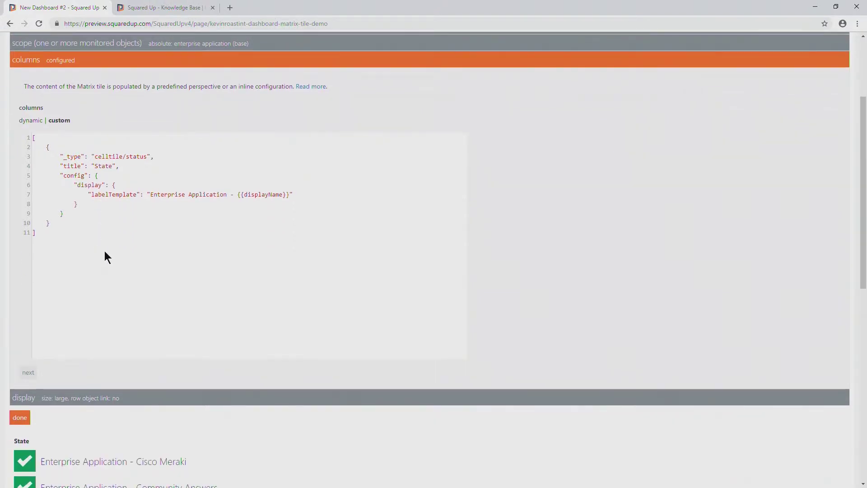
{"action": "scroll", "coordinate": [108, 361], "scroll_direction": "down", "scroll_amount": 1}
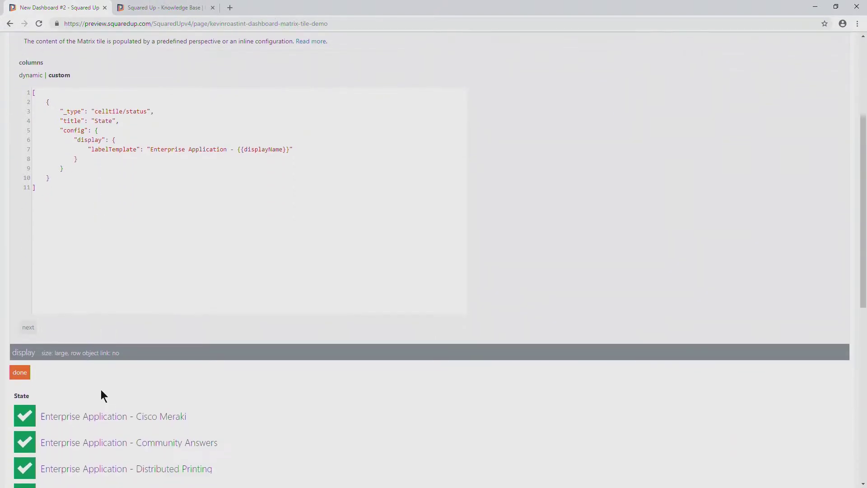
{"action": "scroll", "coordinate": [98, 364], "scroll_direction": "up", "scroll_amount": 1}
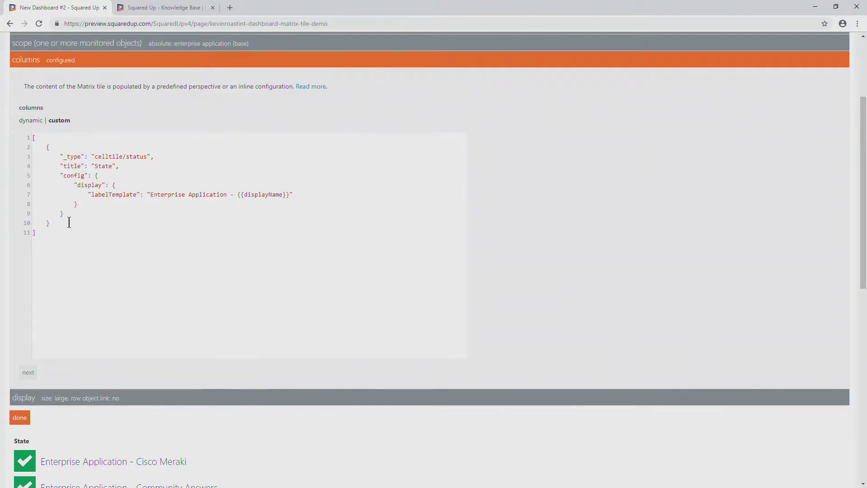
Copy the Health State History configuration example from the Matrix tile article in the Squared Up Knowledge Base.
{"action": "left_click", "coordinate": [180, 6]}
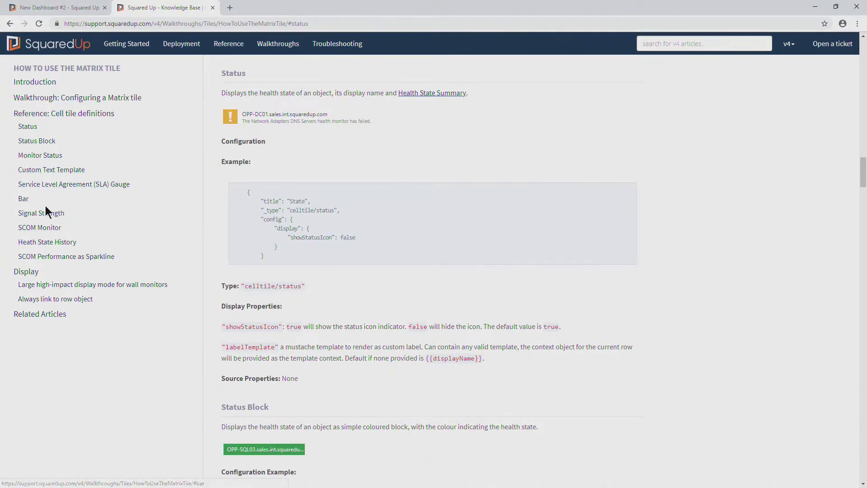
{"action": "left_click", "coordinate": [35, 243]}
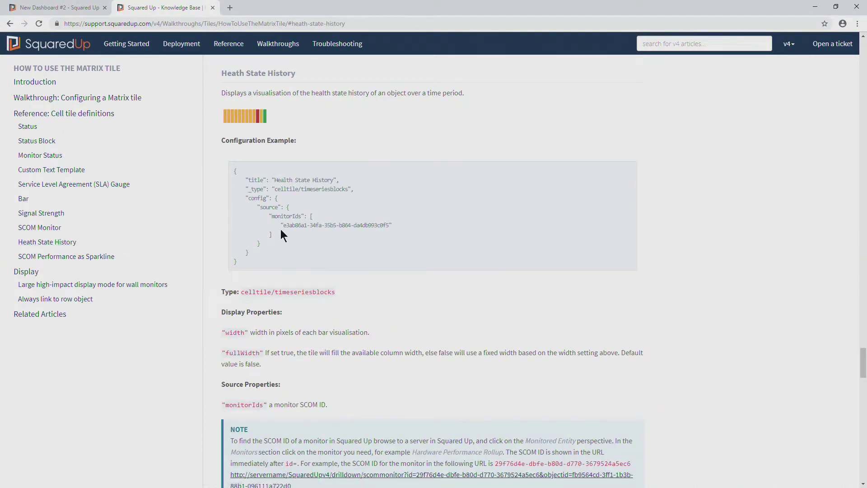
{"action": "left_click_drag", "start_coordinate": [234, 171], "coordinate": [252, 263]}
{"action": "key", "text": "ctrl+c"}
{"action": "left_click", "coordinate": [271, 216]}
Paste the copied Health State History definition as a second column after the State column in the dashboard tile's JSON.
{"action": "left_click", "coordinate": [81, 8]}
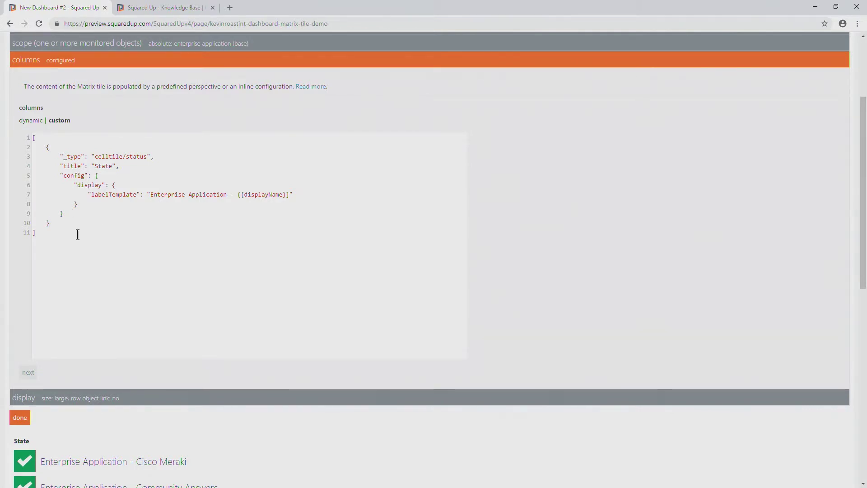
{"action": "type", "text": ","}
{"action": "key", "text": "Return"}
{"action": "key", "text": "ctrl+v"}
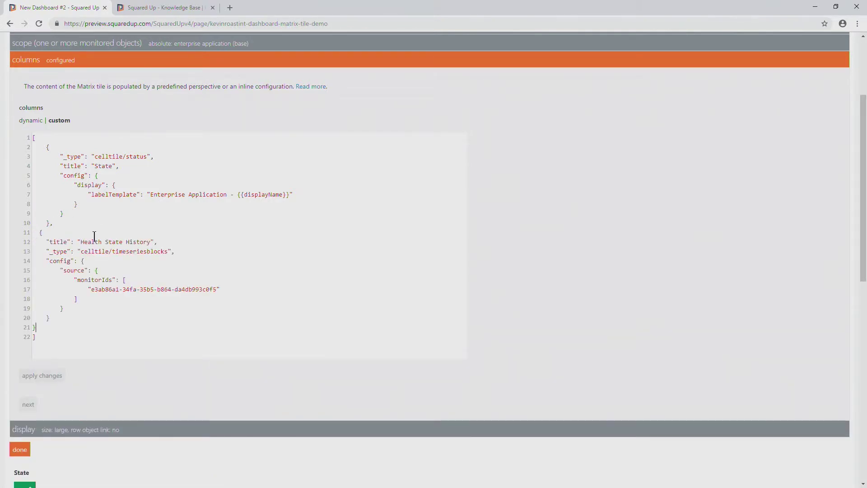
Check the pasted monitor ID and the Knowledge Base note on finding a monitor's SCOM ID, ending back on the dashboard.
{"action": "left_click_drag", "start_coordinate": [90, 291], "coordinate": [217, 292]}
{"action": "left_click", "coordinate": [216, 291]}
{"action": "left_click", "coordinate": [156, 6]}
{"action": "scroll", "coordinate": [387, 319], "scroll_direction": "down", "scroll_amount": 1}
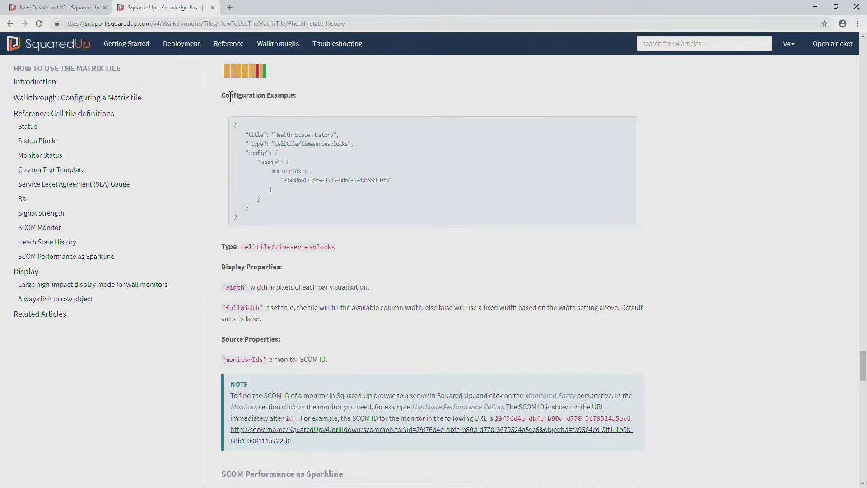
{"action": "left_click", "coordinate": [54, 5]}
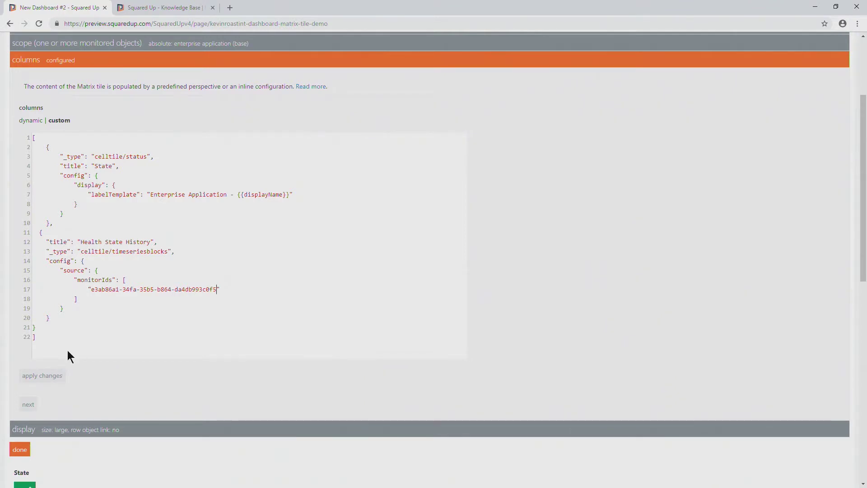
Apply the tile's column changes with the new Health State History column.
{"action": "scroll", "coordinate": [67, 350], "scroll_direction": "down", "scroll_amount": 2}
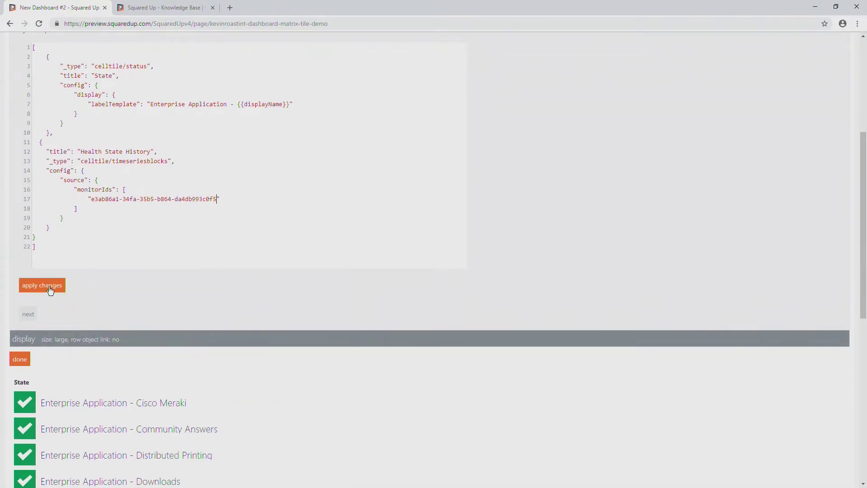
{"action": "left_click", "coordinate": [50, 290]}
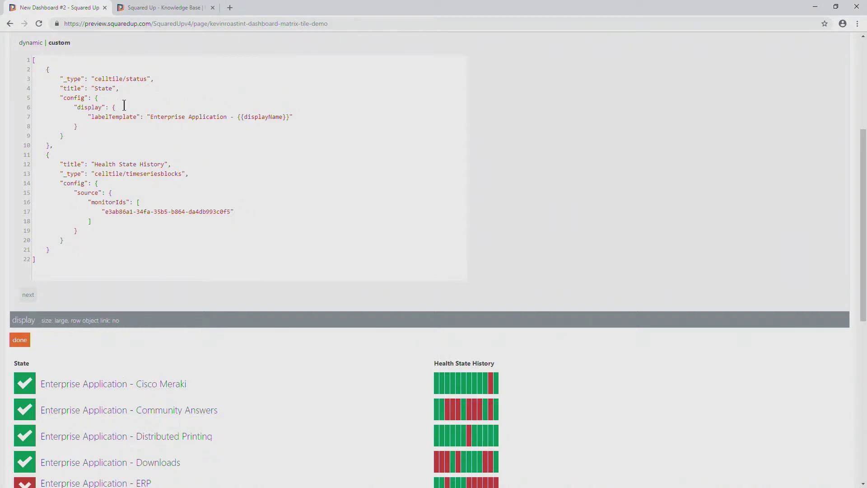
Copy the opening display line from the State column's config for reuse in the Health State History config.
{"action": "left_click_drag", "start_coordinate": [72, 105], "coordinate": [125, 119]}
{"action": "key", "text": "ctrl+c"}
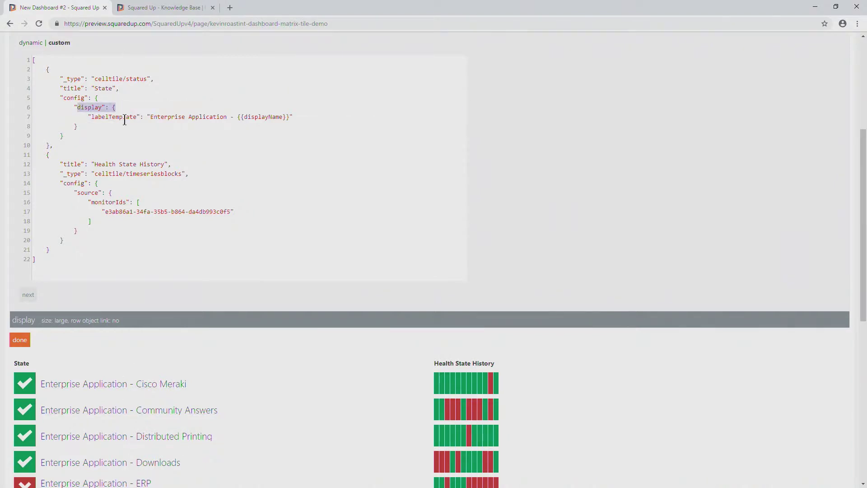
{"action": "left_click", "coordinate": [108, 184]}
{"action": "scroll", "coordinate": [470, 407], "scroll_direction": "down", "scroll_amount": 1}
{"action": "scroll", "coordinate": [455, 378], "scroll_direction": "up", "scroll_amount": 1}
{"action": "scroll", "coordinate": [471, 384], "scroll_direction": "up", "scroll_amount": 5}
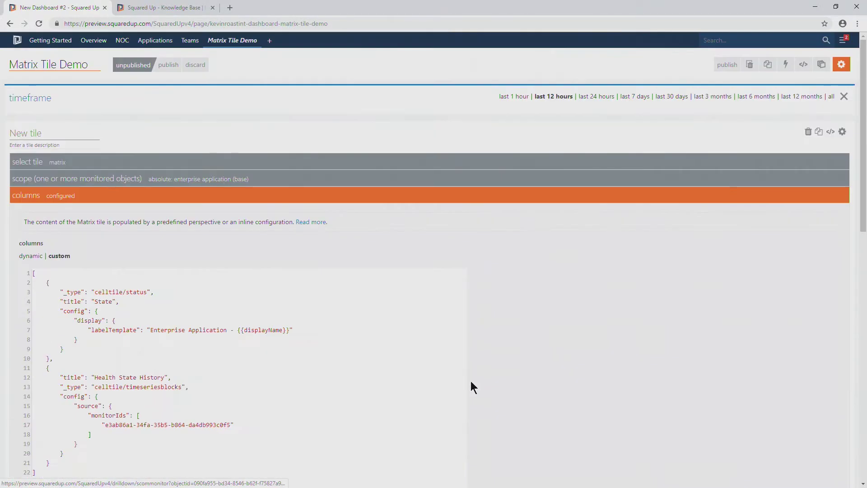
{"action": "scroll", "coordinate": [470, 380], "scroll_direction": "down", "scroll_amount": 4}
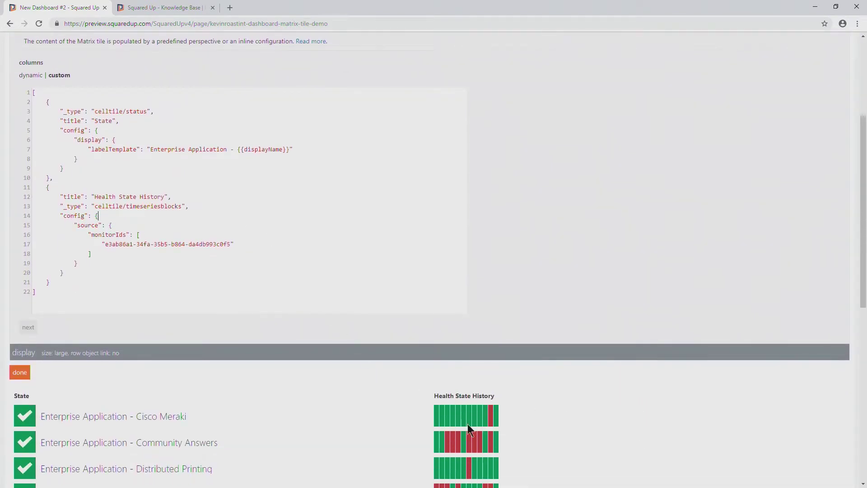
{"action": "scroll", "coordinate": [461, 431], "scroll_direction": "down", "scroll_amount": 2}
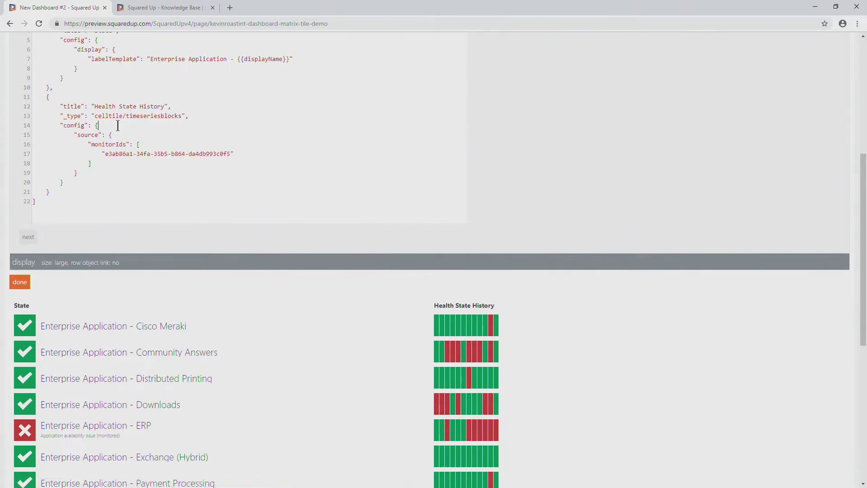
Add an empty, comma-terminated "display" block before "source" in the Health State History column's config.
{"action": "key", "text": "Return"}
{"action": "key", "text": "ctrl+v"}
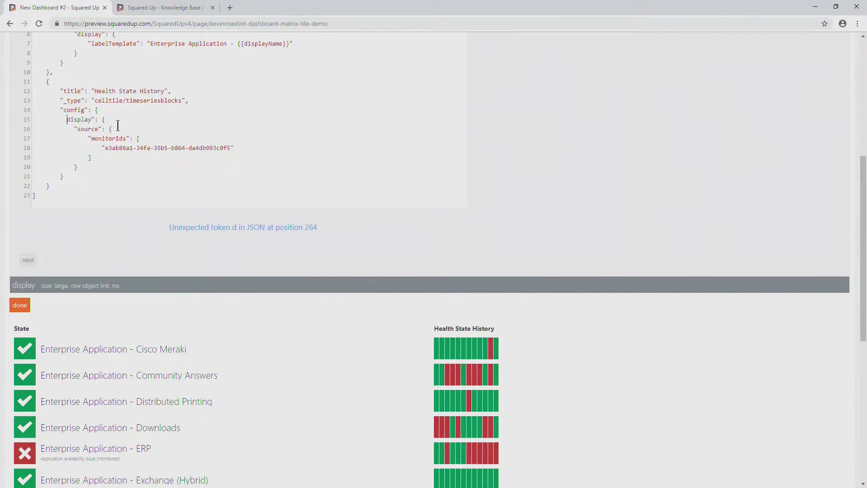
{"action": "key", "text": "Home"}
{"action": "type", "text": "\""}
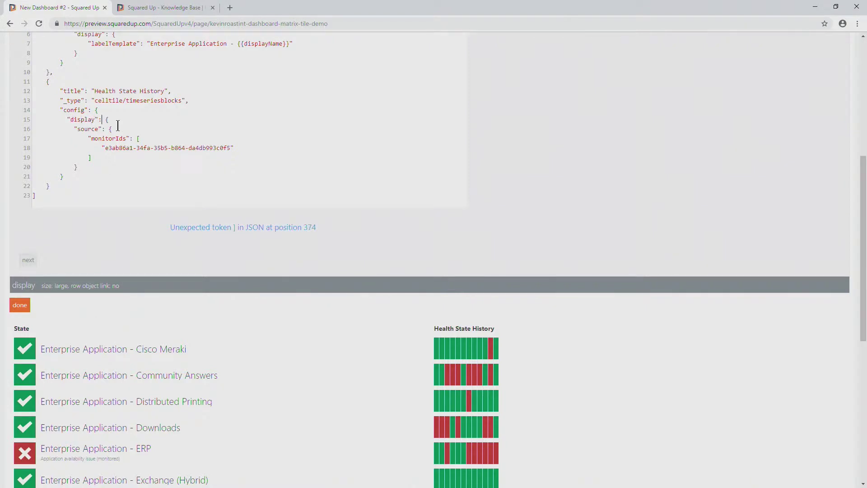
{"action": "key", "text": "Return"}
{"action": "type", "text": "}"}
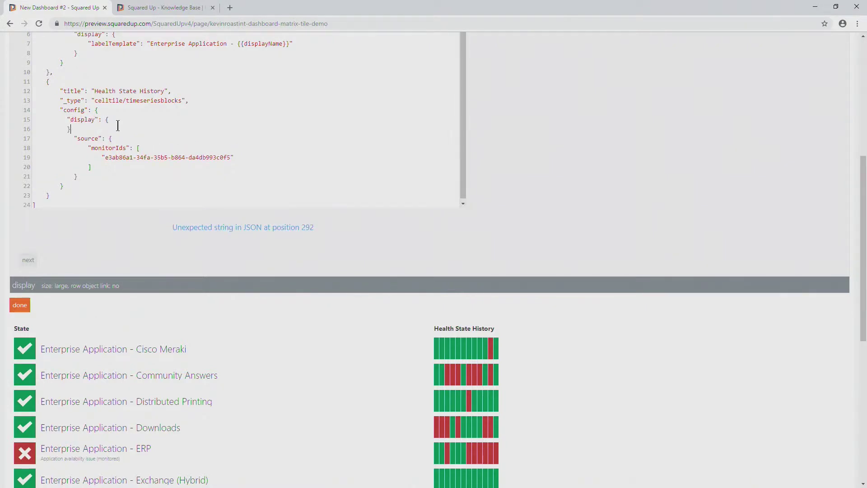
{"action": "type", "text": ","}
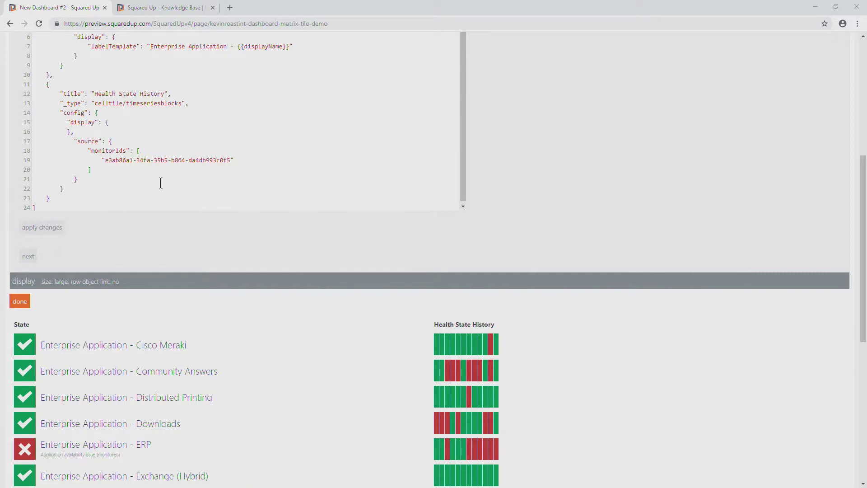
Add "fullwidth": true inside the Health State History display block and apply the changes.
{"action": "key", "text": "Return"}
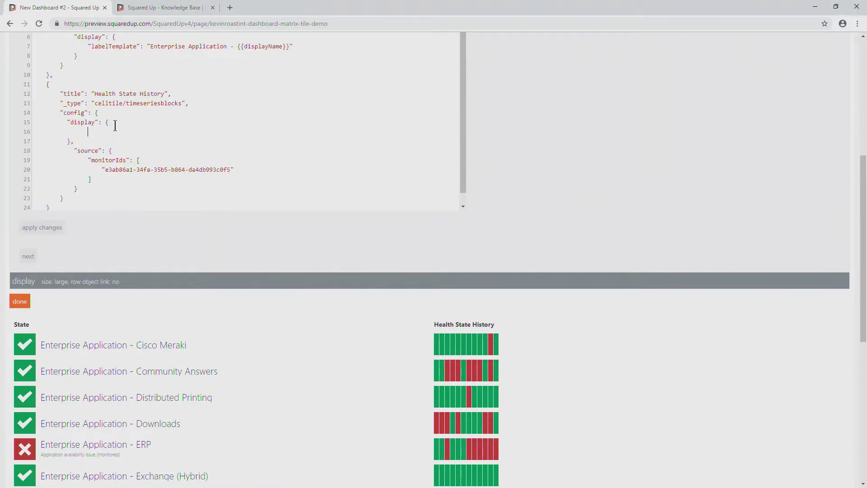
{"action": "type", "text": "\"fullwidth\": true"}
{"action": "left_click", "coordinate": [34, 228]}
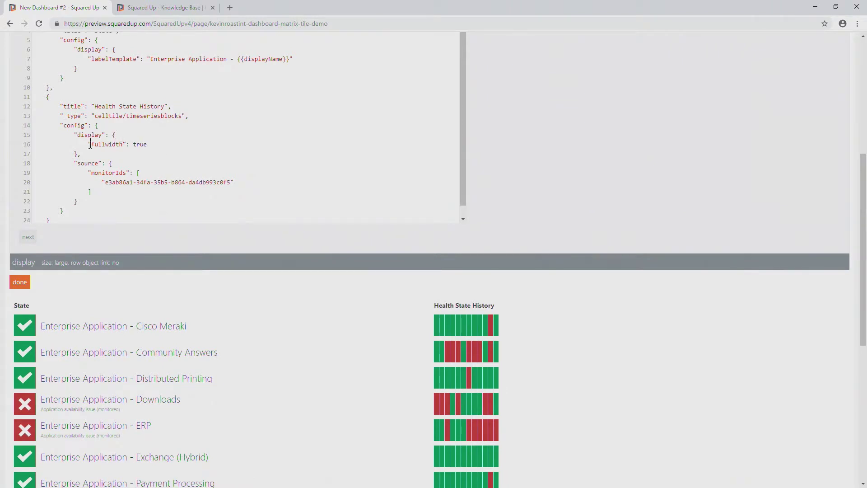
Correct the Health State History display property's spelling to "fullWidth" and apply the changes.
{"action": "scroll", "coordinate": [82, 149], "scroll_direction": "up", "scroll_amount": 1}
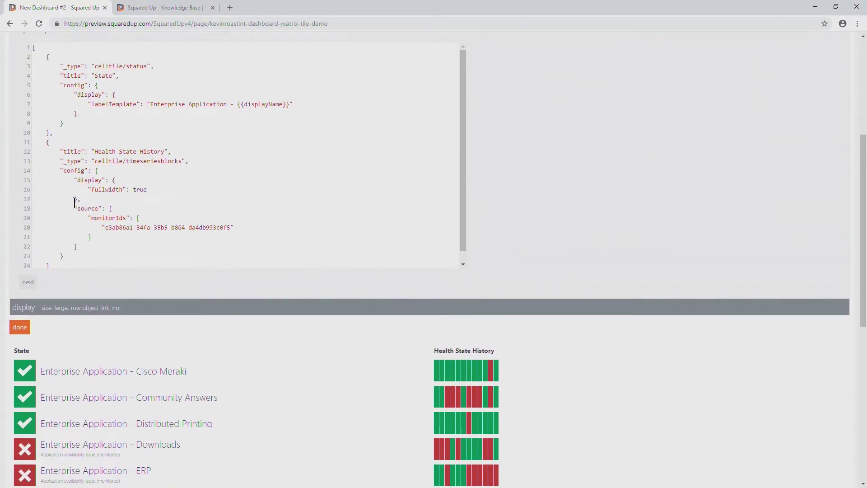
{"action": "scroll", "coordinate": [120, 225], "scroll_direction": "up", "scroll_amount": 1}
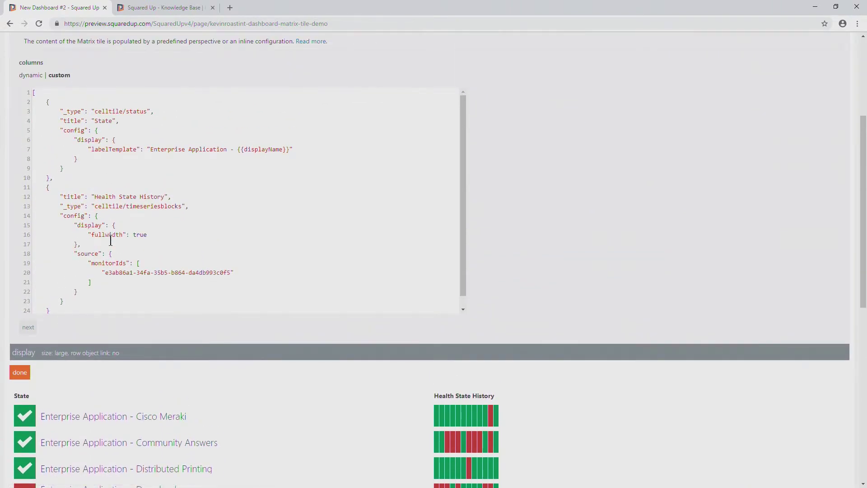
{"action": "key", "text": "Delete"}
{"action": "type", "text": "W"}
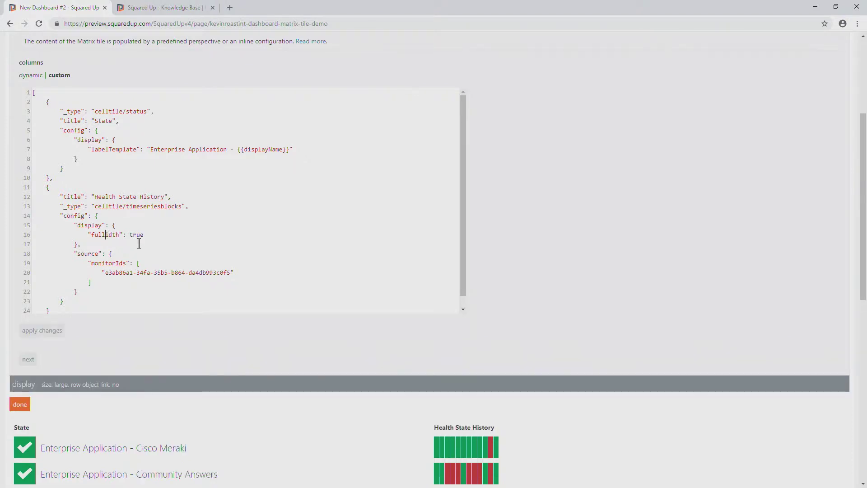
{"action": "left_click", "coordinate": [57, 334]}
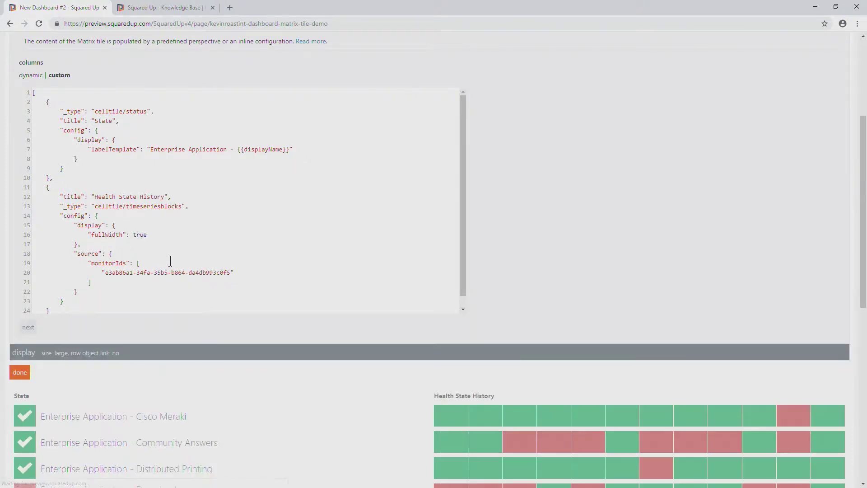
{"action": "scroll", "coordinate": [345, 193], "scroll_direction": "down", "scroll_amount": 1}
{"action": "scroll", "coordinate": [518, 282], "scroll_direction": "down", "scroll_amount": 2}
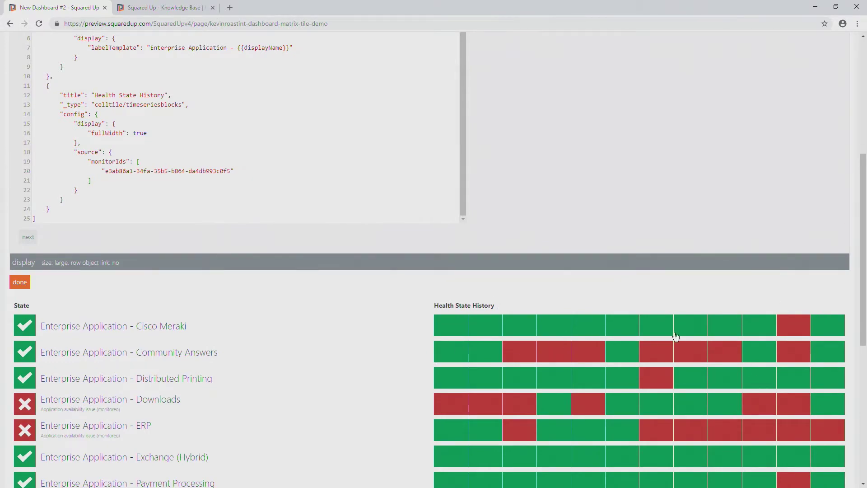
Set the dashboard timeframe to last 24 hours and review the Health State History column in the preview.
{"action": "scroll", "coordinate": [694, 338], "scroll_direction": "up", "scroll_amount": 5}
{"action": "scroll", "coordinate": [695, 337], "scroll_direction": "up", "scroll_amount": 1}
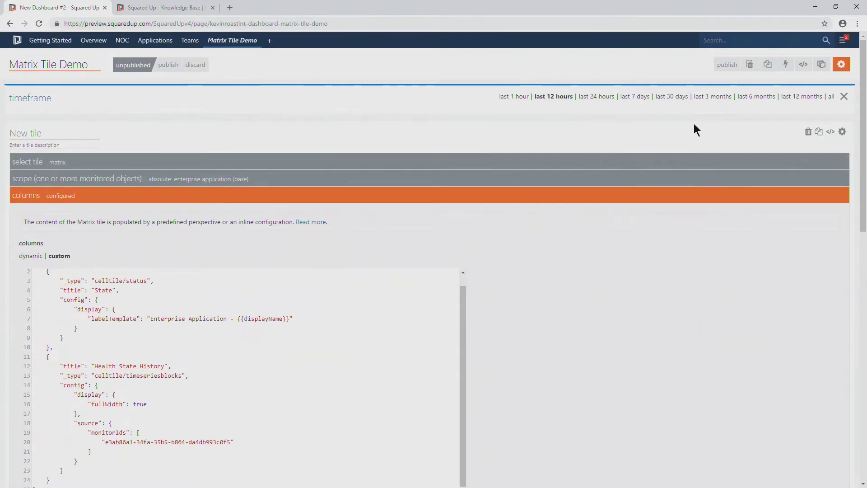
{"action": "left_click", "coordinate": [602, 98]}
{"action": "scroll", "coordinate": [607, 136], "scroll_direction": "down", "scroll_amount": 2}
{"action": "scroll", "coordinate": [607, 136], "scroll_direction": "down", "scroll_amount": 4}
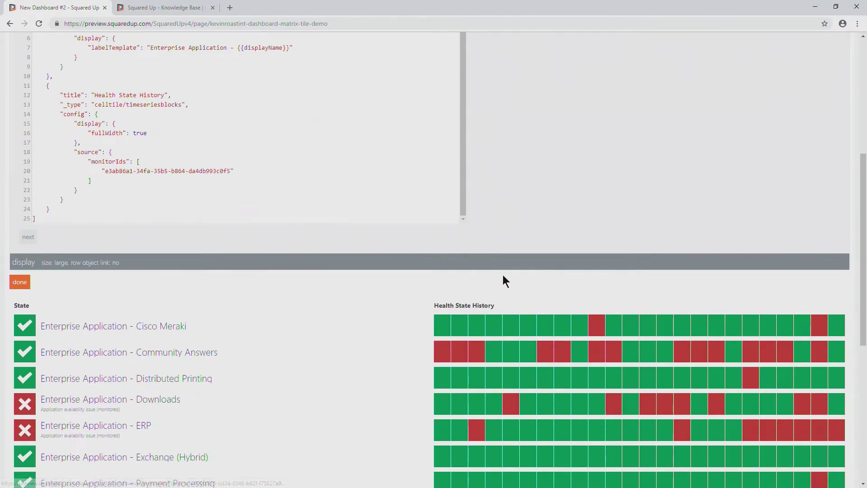
{"action": "scroll", "coordinate": [87, 194], "scroll_direction": "up", "scroll_amount": 1}
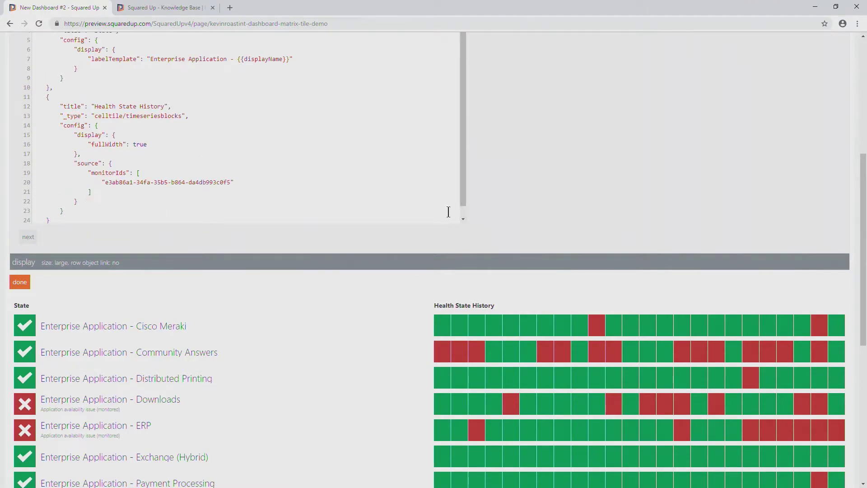
{"action": "scroll", "coordinate": [497, 180], "scroll_direction": "down", "scroll_amount": 2}
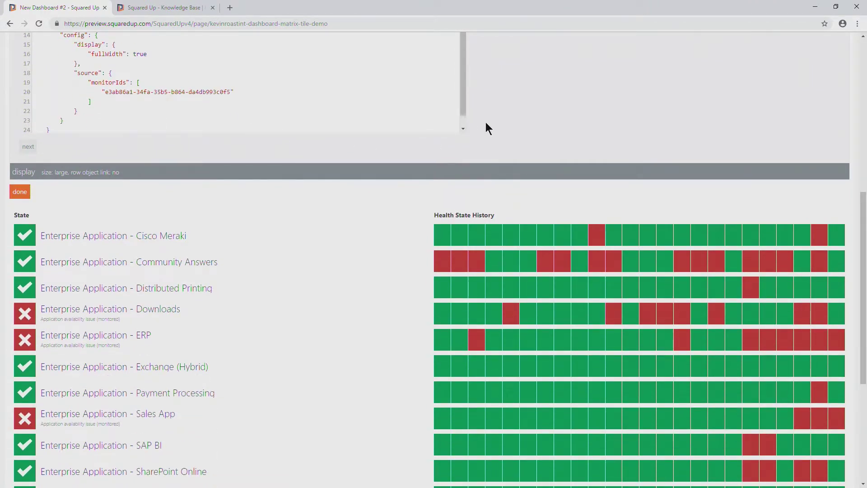
Copy the Service Level Agreement (SLA) Gauge configuration example from the Matrix tile article in the Knowledge Base.
{"action": "scroll", "coordinate": [487, 127], "scroll_direction": "up", "scroll_amount": 3}
{"action": "left_click", "coordinate": [77, 263]}
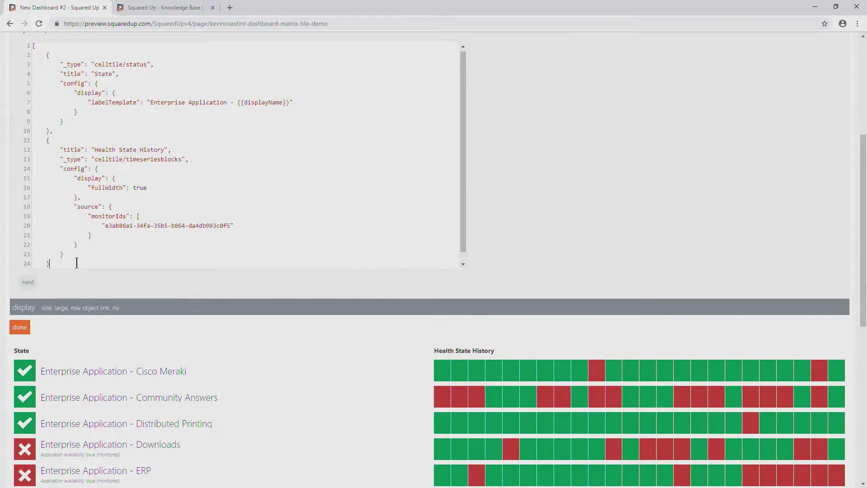
{"action": "left_click", "coordinate": [190, 6]}
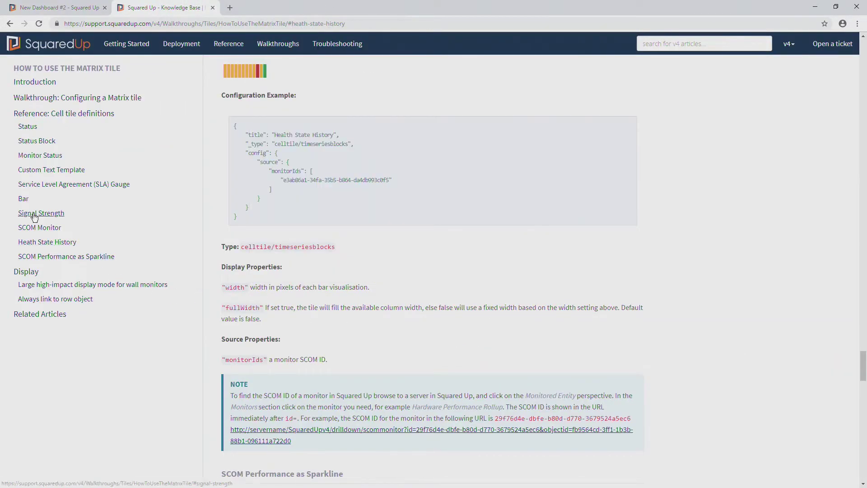
{"action": "left_click", "coordinate": [37, 185]}
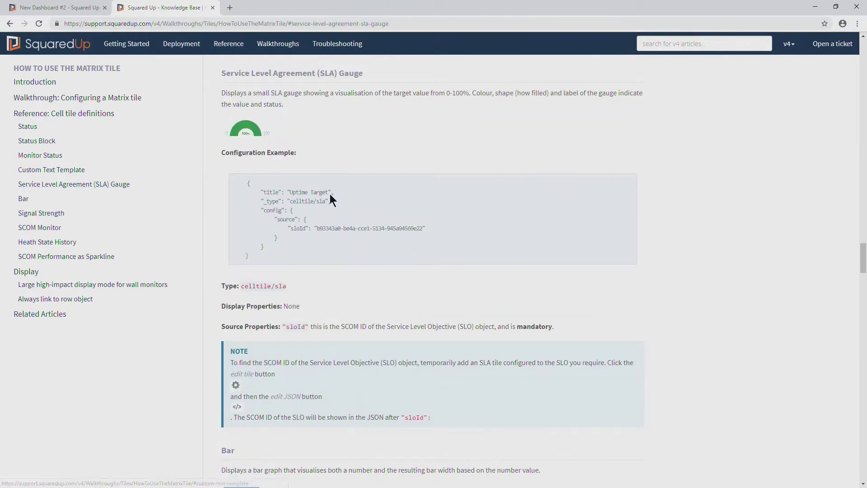
{"action": "left_click_drag", "start_coordinate": [258, 201], "coordinate": [267, 254]}
{"action": "key", "text": "ctrl+c"}
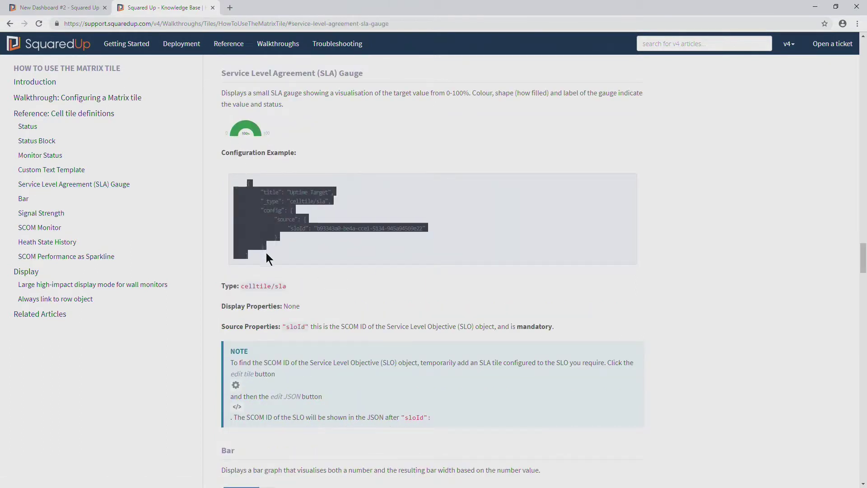
{"action": "left_click", "coordinate": [267, 253]}
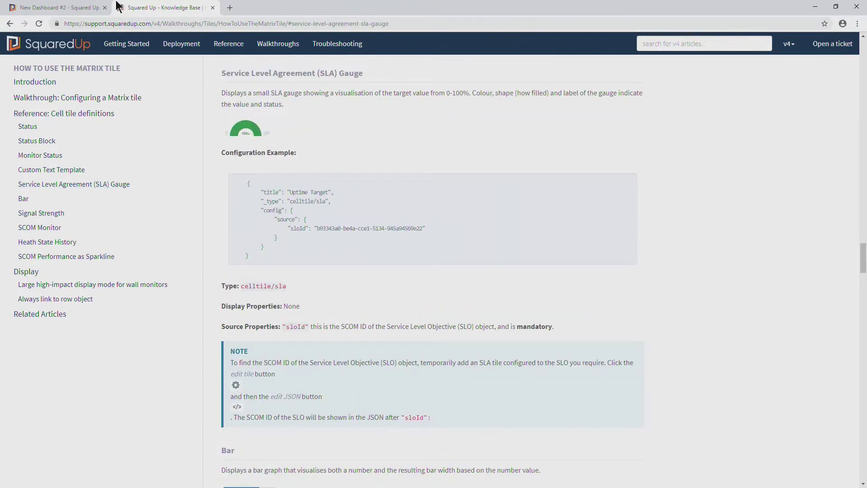
Return to the dashboard and paste the copied Uptime Target definition as a third column after Health State History.
{"action": "left_click", "coordinate": [75, 6]}
{"action": "key", "text": "Return"}
{"action": "type", "text": "]"}
{"action": "left_click", "coordinate": [68, 253]}
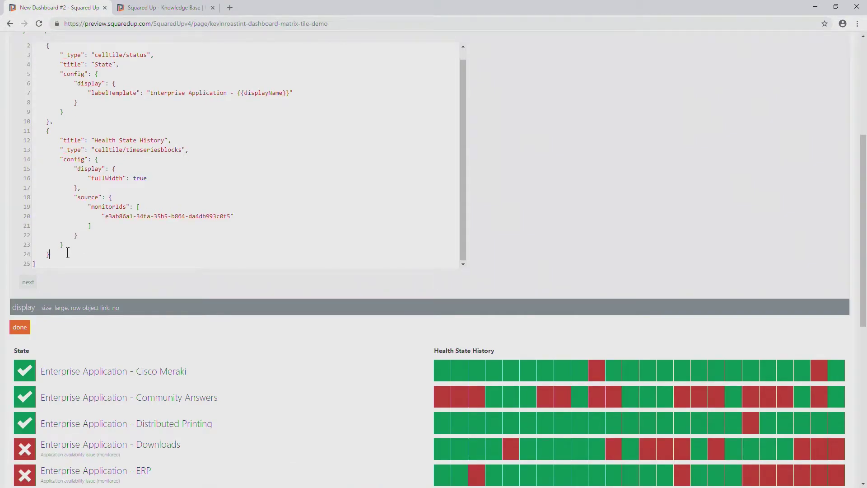
{"action": "type", "text": ","}
{"action": "key", "text": "ctrl+v"}
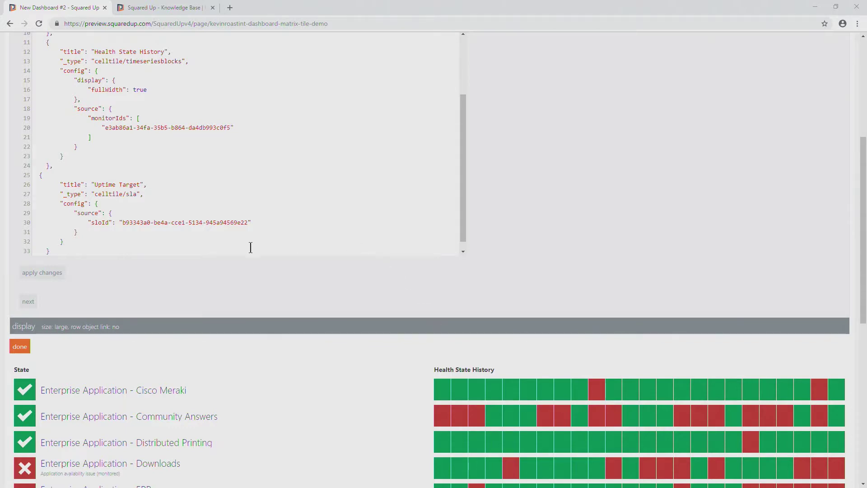
Set the Uptime Target column's sloId to b2ef6aec-bd2e-4740-aa7e-acbf3e7ae913, apply the changes and review the gauges.
{"action": "left_click_drag", "start_coordinate": [247, 223], "coordinate": [122, 222]}
{"action": "type", "text": "b2ef6aec-bd2e-4740-aa7e-acbf3e7ae913"}
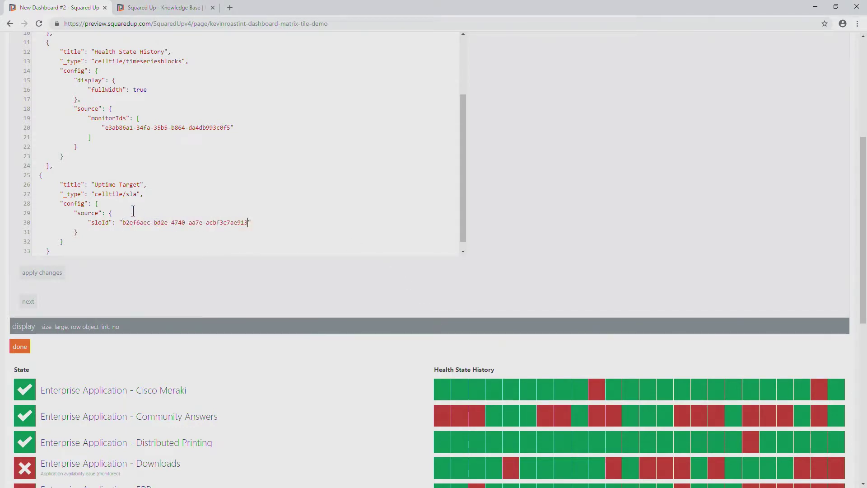
{"action": "scroll", "coordinate": [136, 223], "scroll_direction": "down", "scroll_amount": 1}
{"action": "scroll", "coordinate": [529, 257], "scroll_direction": "down", "scroll_amount": 1}
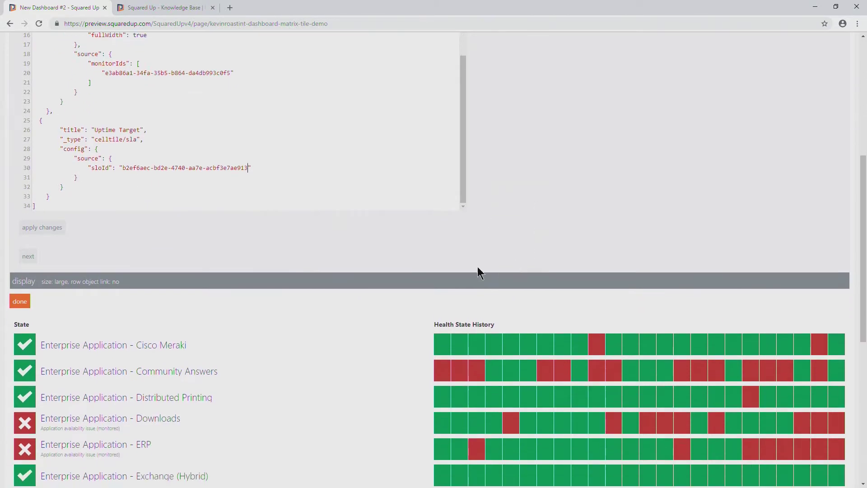
{"action": "left_click", "coordinate": [59, 229]}
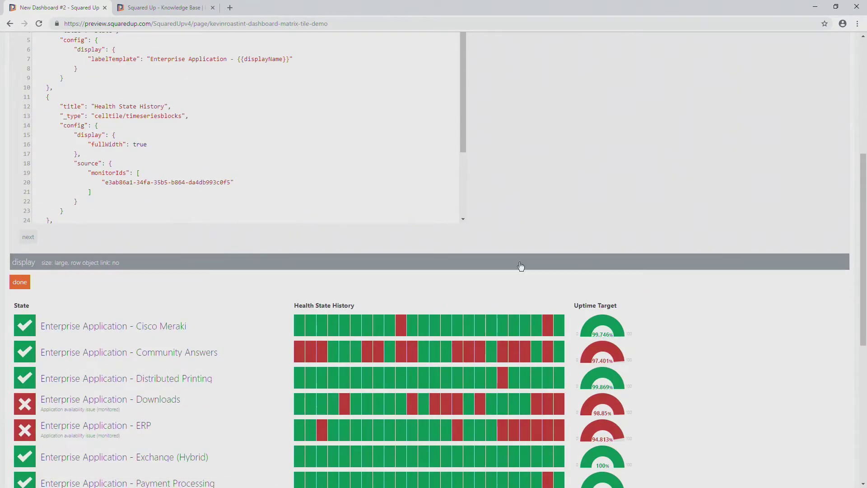
{"action": "scroll", "coordinate": [607, 299], "scroll_direction": "down", "scroll_amount": 2}
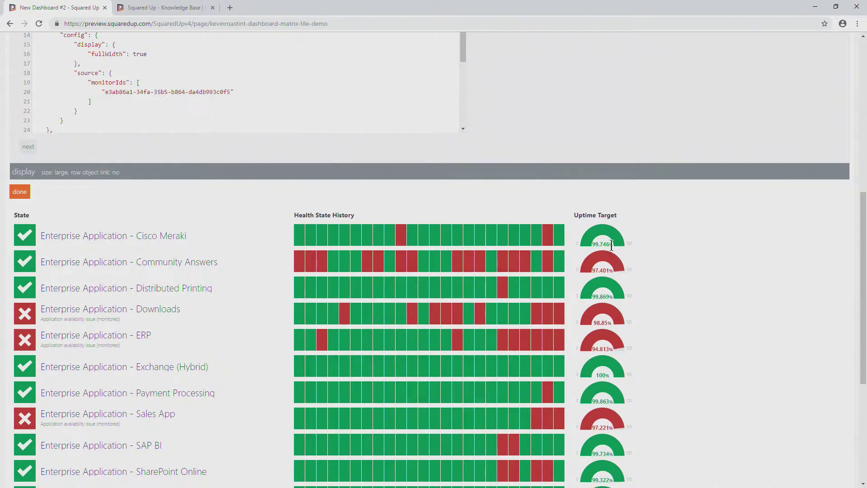
{"action": "scroll", "coordinate": [611, 239], "scroll_direction": "up", "scroll_amount": 4}
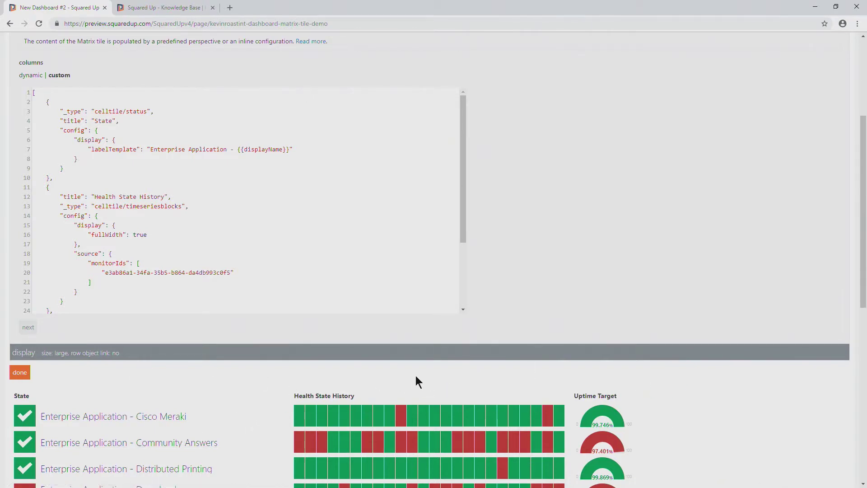
Copy the display block from the Health State History column into the Uptime Target column's config, above its source.
{"action": "scroll", "coordinate": [102, 235], "scroll_direction": "down", "scroll_amount": 2}
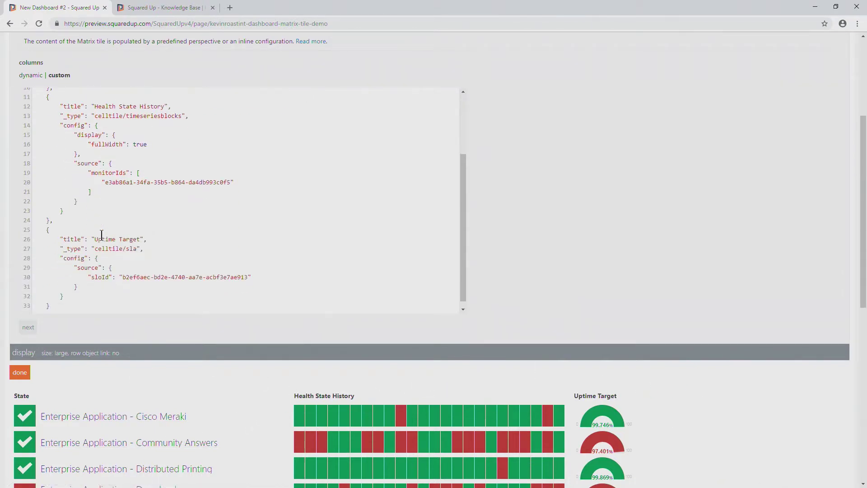
{"action": "left_click_drag", "start_coordinate": [75, 136], "coordinate": [82, 154]}
{"action": "key", "text": "ctrl+c"}
{"action": "left_click", "coordinate": [77, 133]}
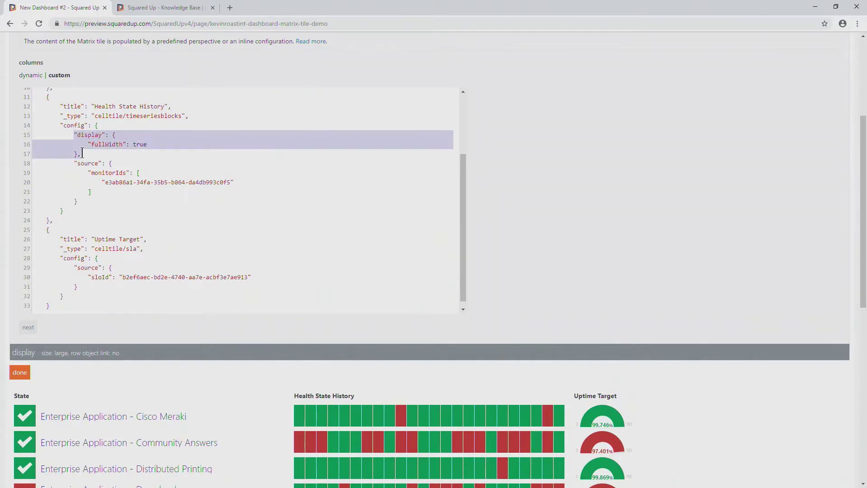
{"action": "left_click", "coordinate": [125, 257]}
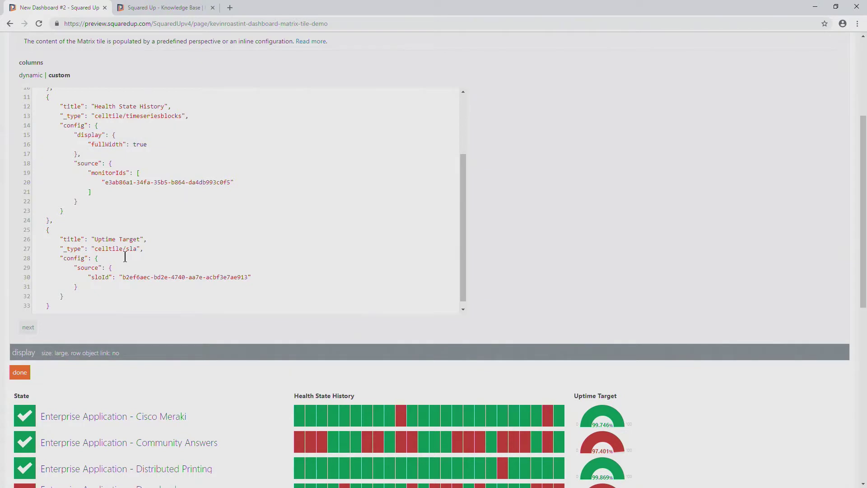
{"action": "key", "text": "Return"}
{"action": "key", "text": "ctrl+v"}
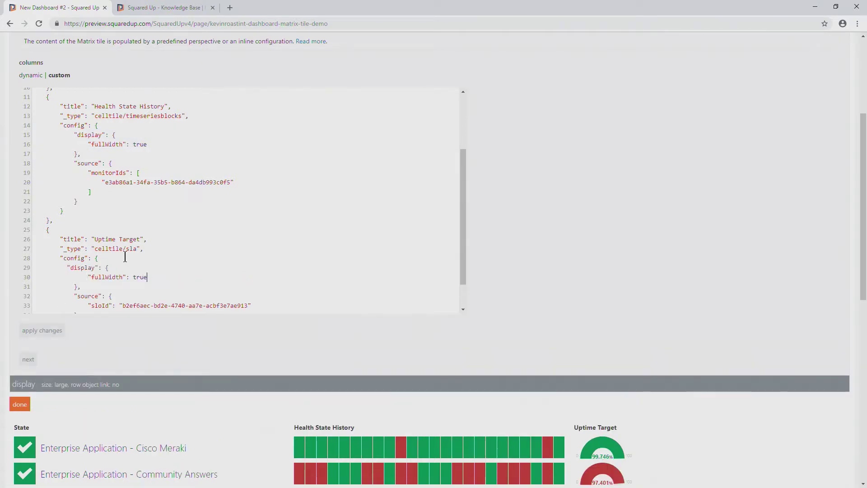
Rename the fullWidth property in the Uptime Target column's display block to cellWidth.
{"action": "key", "text": "Up"}
{"action": "key", "text": "ctrl+shift+Right"}
{"action": "type", "text": "cewll"}
{"action": "key", "text": "BackSpace"}
{"action": "key", "text": "BackSpace"}
{"action": "key", "text": "BackSpace"}
{"action": "key", "text": "BackSpace"}
{"action": "type", "text": "ellWud"}
{"action": "key", "text": "BackSpace"}
{"action": "key", "text": "BackSpace"}
{"action": "type", "text": "idth"}
Set the Uptime Target column's cellWidth to "150px", apply the changes and finish editing the tile.
{"action": "double_click", "coordinate": [136, 277]}
{"action": "type", "text": "\"150px"}
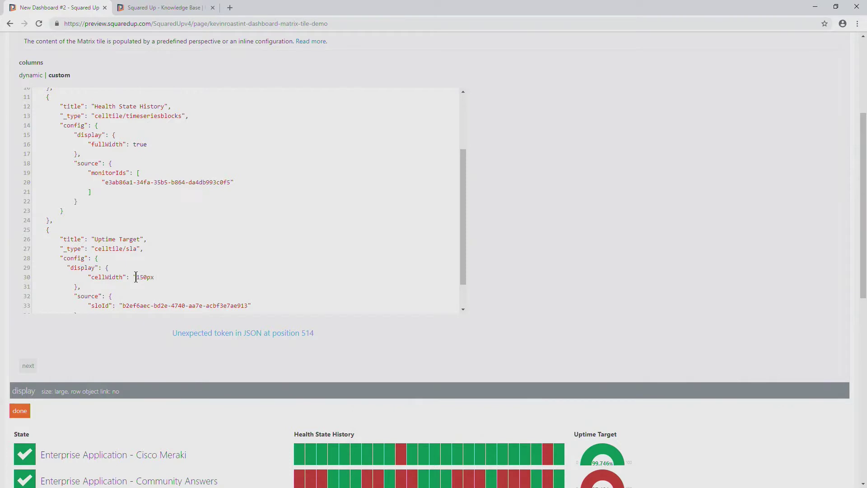
{"action": "type", "text": "\""}
{"action": "left_click", "coordinate": [50, 331]}
{"action": "scroll", "coordinate": [812, 390], "scroll_direction": "down", "scroll_amount": 2}
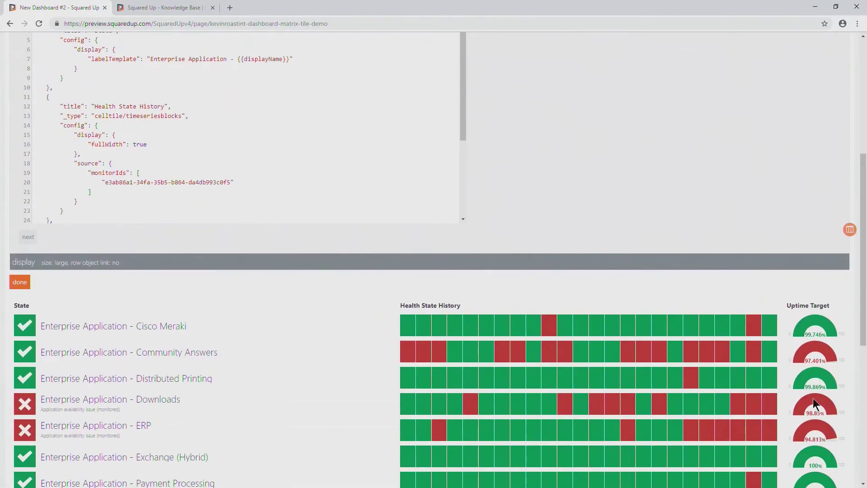
{"action": "left_click", "coordinate": [19, 282]}
{"action": "scroll", "coordinate": [437, 242], "scroll_direction": "up", "scroll_amount": 3}
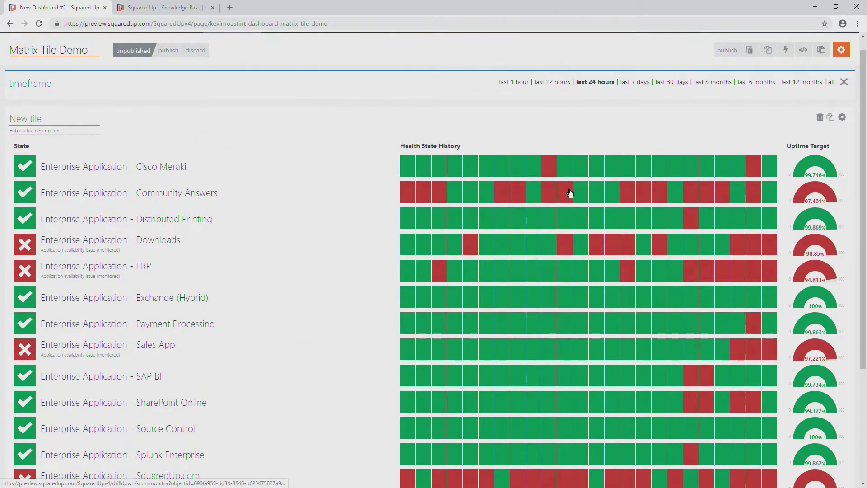
Compare the health history blocks and uptime gauges under the last 12 hours and last 24 hours timeframes.
{"action": "scroll", "coordinate": [523, 210], "scroll_direction": "up", "scroll_amount": 1}
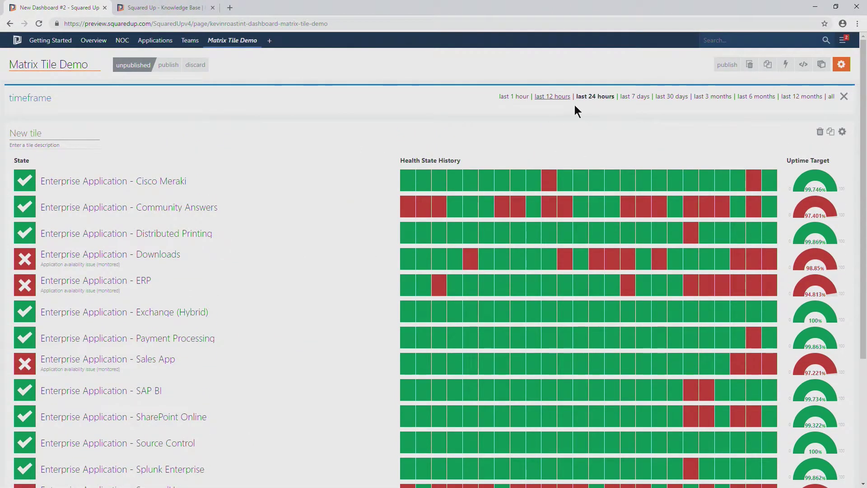
{"action": "left_click", "coordinate": [552, 96]}
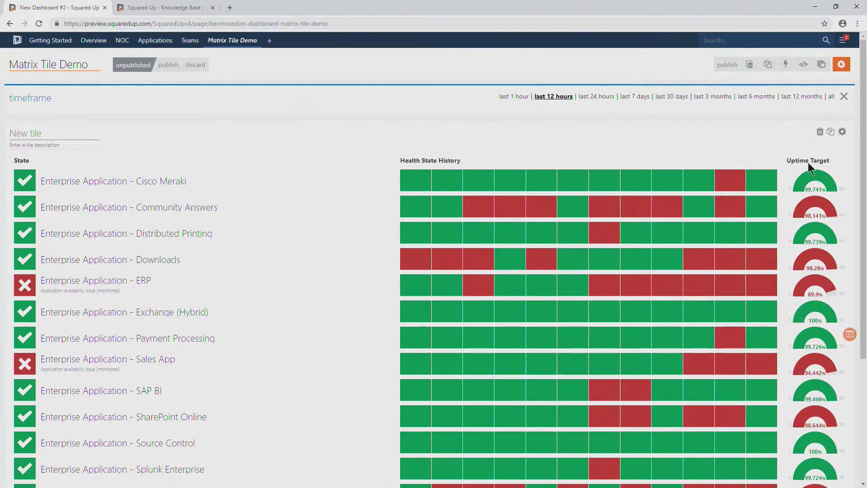
{"action": "left_click", "coordinate": [597, 96]}
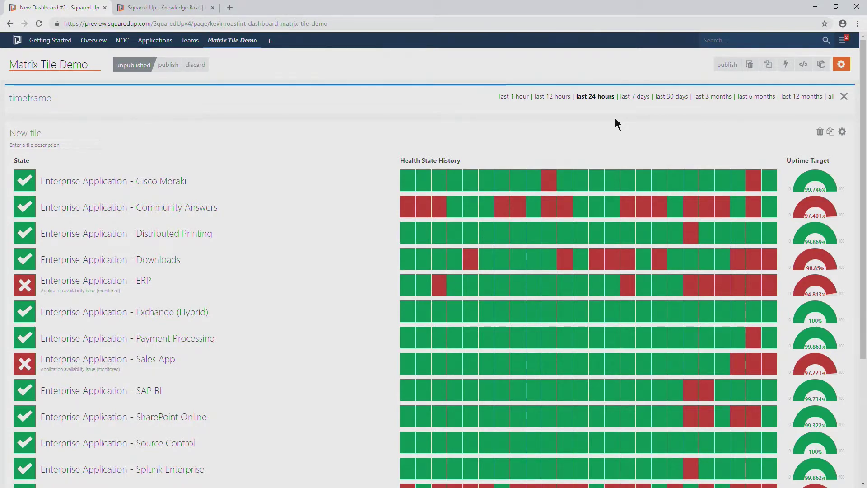
{"action": "left_click", "coordinate": [816, 7]}
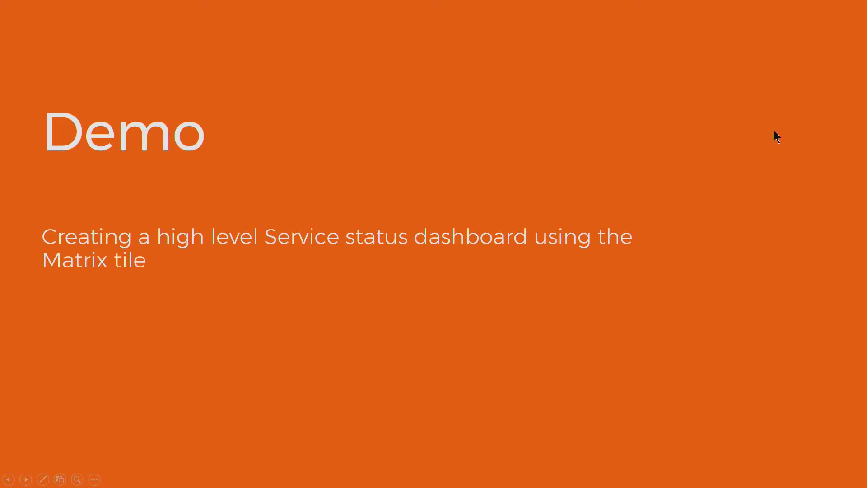
{"action": "key", "text": "Right"}
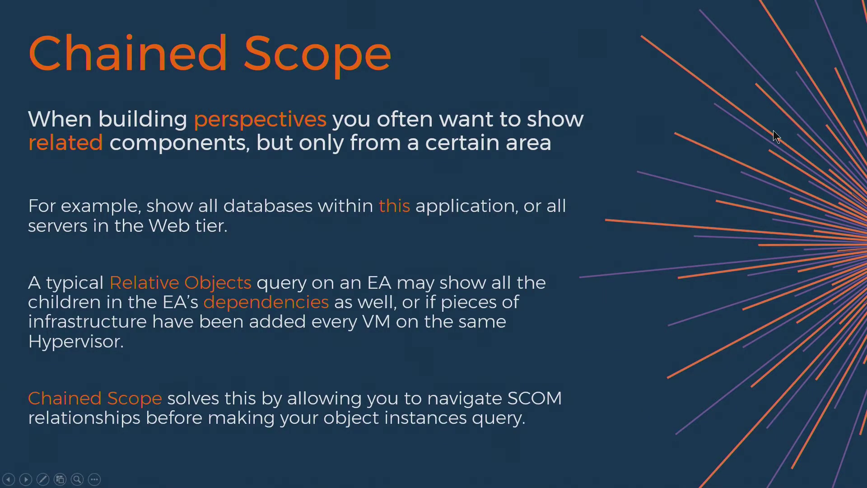
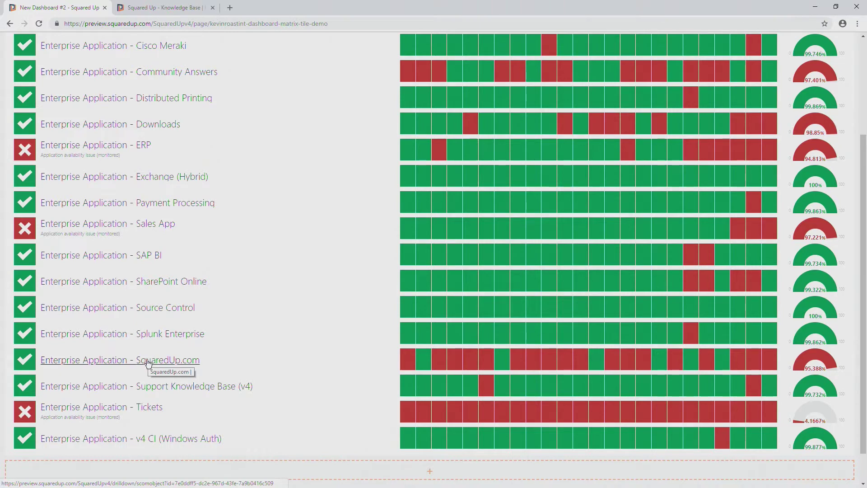
Open the SquaredUp.com enterprise application from the dashboard and create a new perspective with a Matrix tile.
{"action": "left_click", "coordinate": [148, 361]}
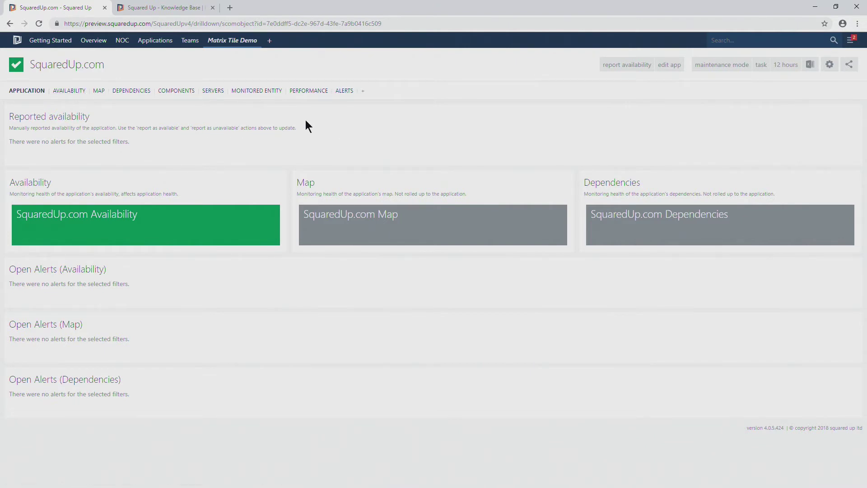
{"action": "left_click", "coordinate": [364, 93]}
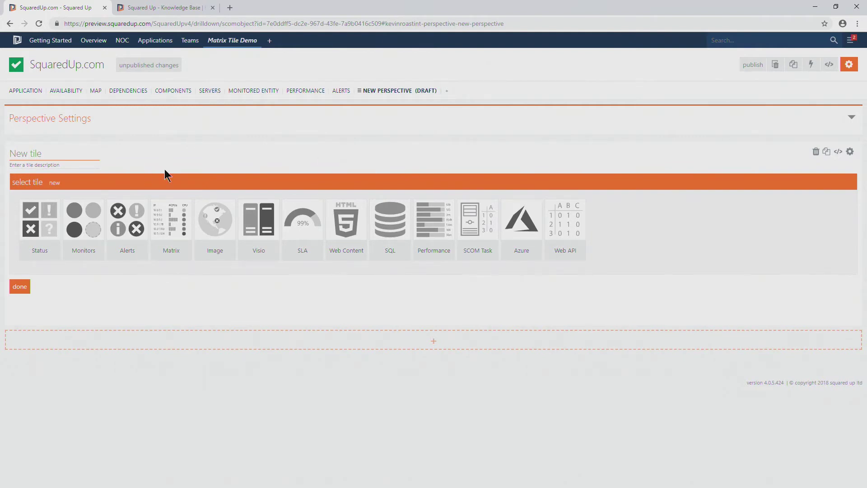
{"action": "left_click", "coordinate": [174, 223]}
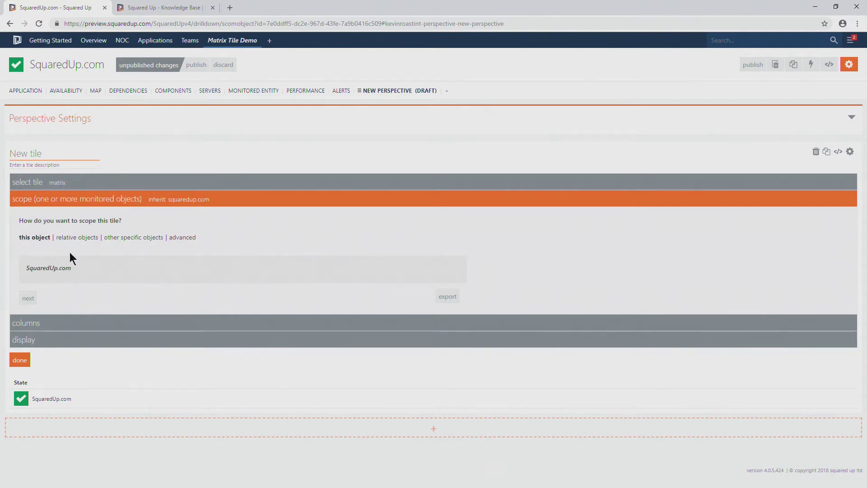
Scope the tile with the advanced option to one-level children of class Enterprise Application - Availability.
{"action": "left_click", "coordinate": [78, 238]}
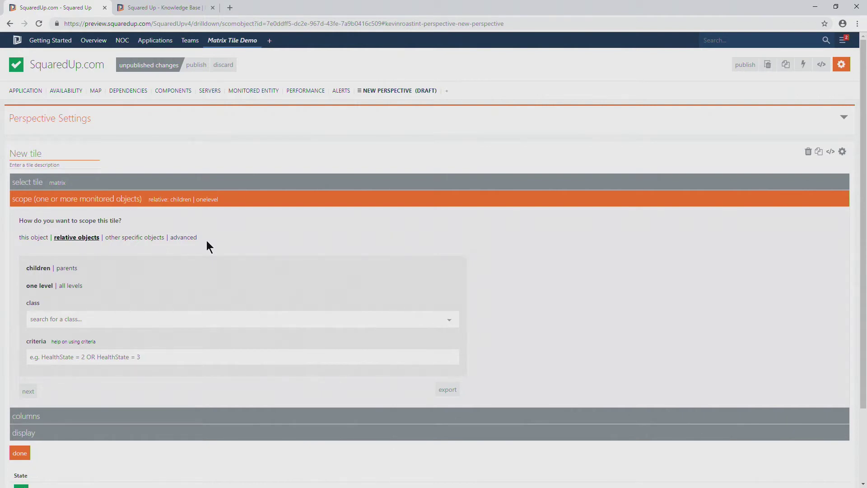
{"action": "left_click", "coordinate": [185, 239]}
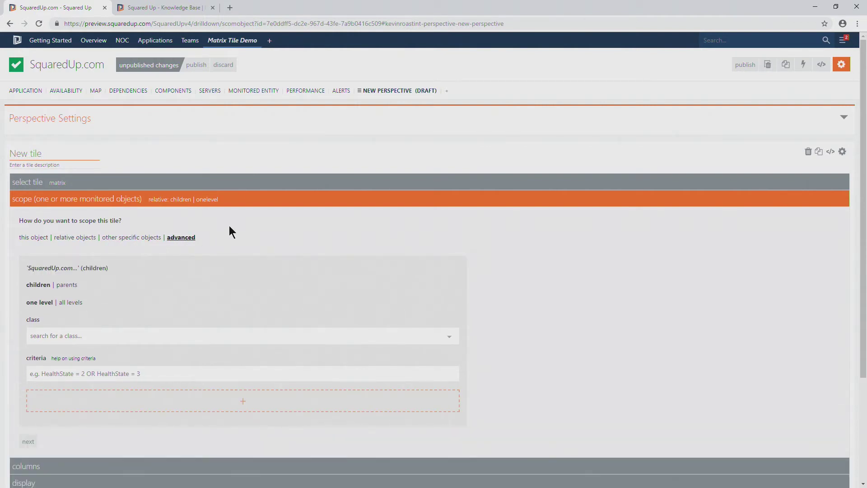
{"action": "scroll", "coordinate": [229, 226], "scroll_direction": "down", "scroll_amount": 1}
{"action": "scroll", "coordinate": [99, 243], "scroll_direction": "down", "scroll_amount": 2}
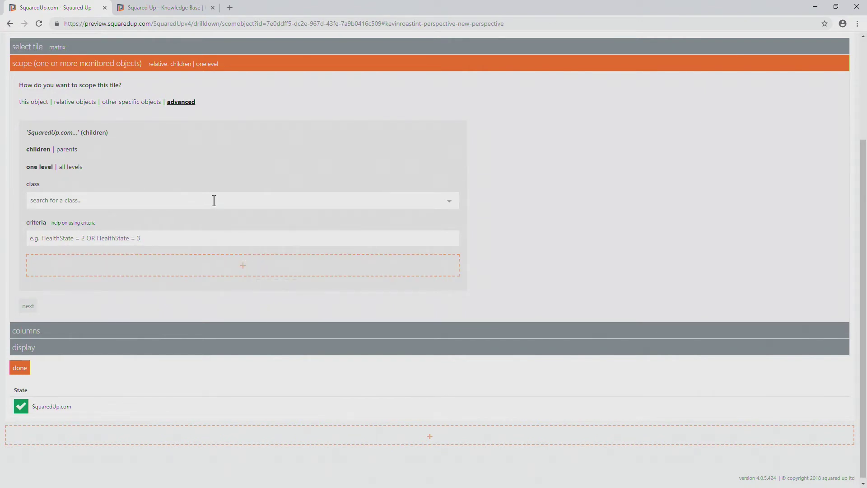
{"action": "left_click", "coordinate": [69, 204]}
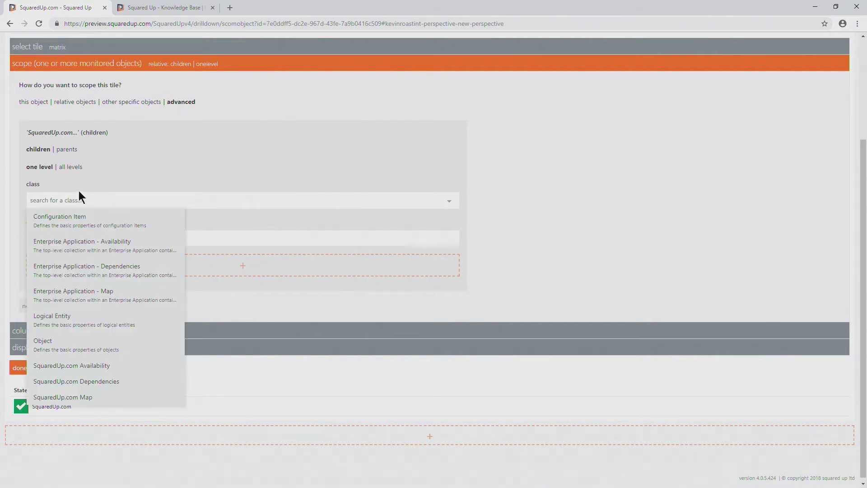
{"action": "left_click", "coordinate": [135, 247]}
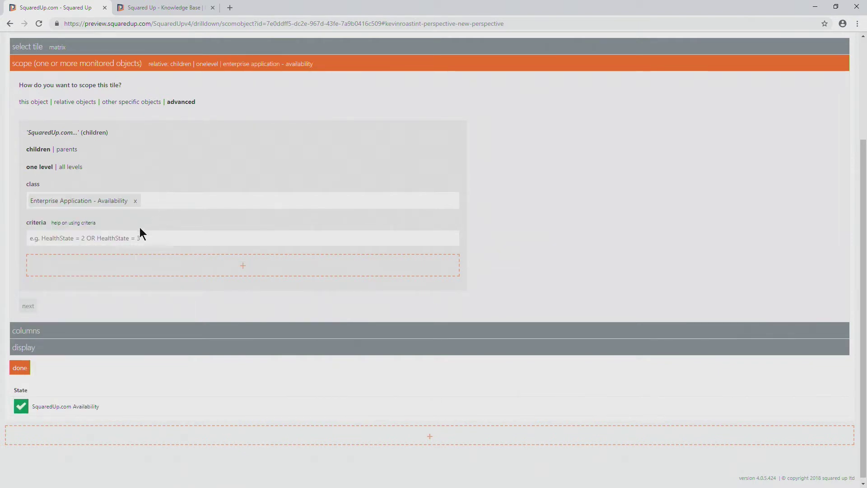
Add a second level to the chained scope that selects one-level children of class Group.
{"action": "left_click", "coordinate": [142, 270]}
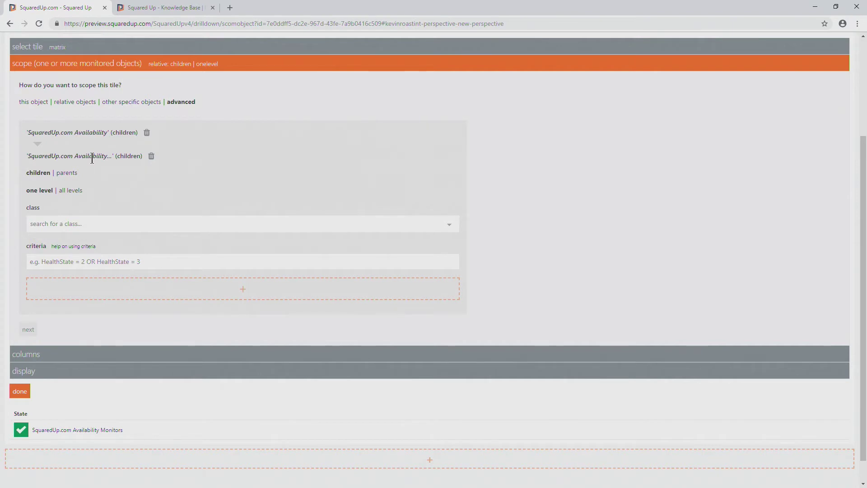
{"action": "left_click", "coordinate": [77, 224]}
{"action": "type", "text": "gr"}
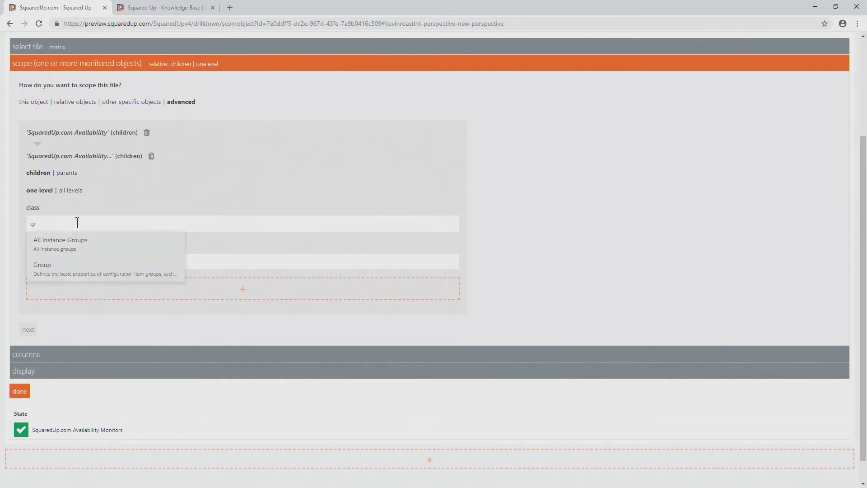
{"action": "left_click", "coordinate": [67, 274]}
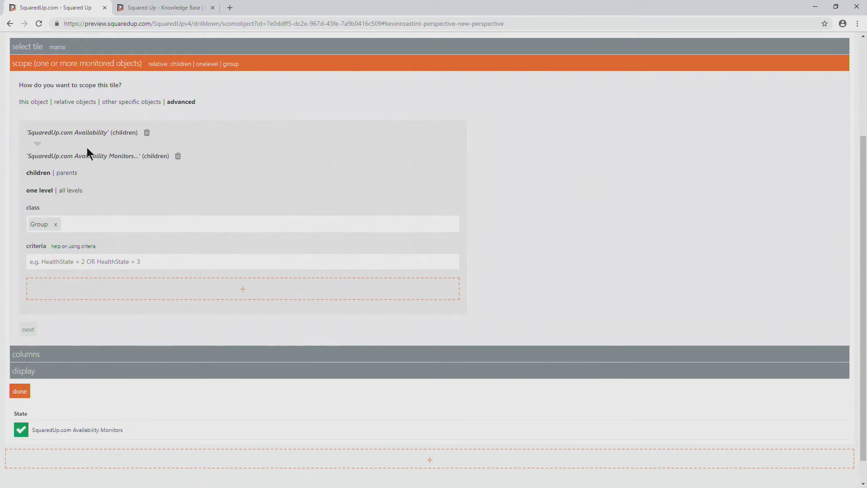
Add a third scope level for one-level children of class Enterprise Application Availability Test (Base).
{"action": "left_click", "coordinate": [118, 294]}
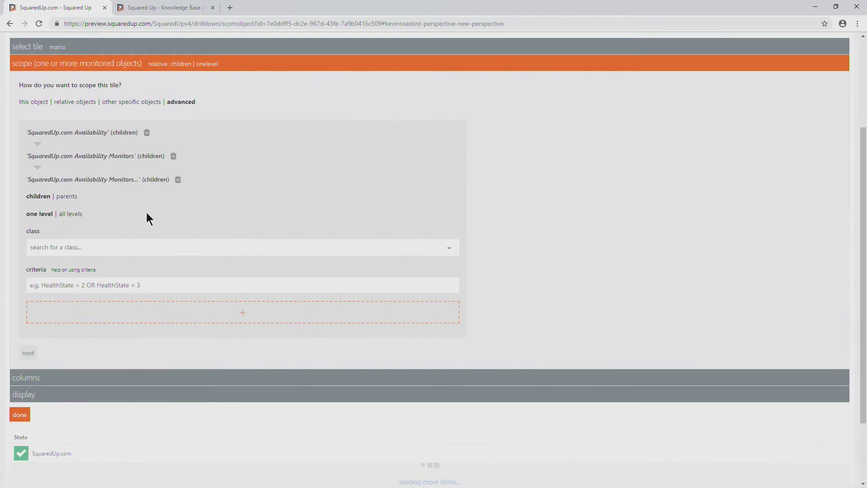
{"action": "left_click", "coordinate": [75, 251]}
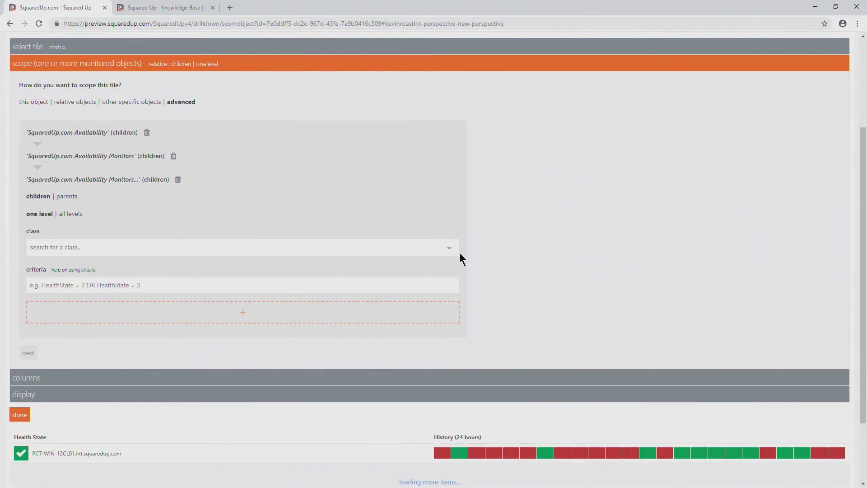
{"action": "left_click", "coordinate": [450, 249]}
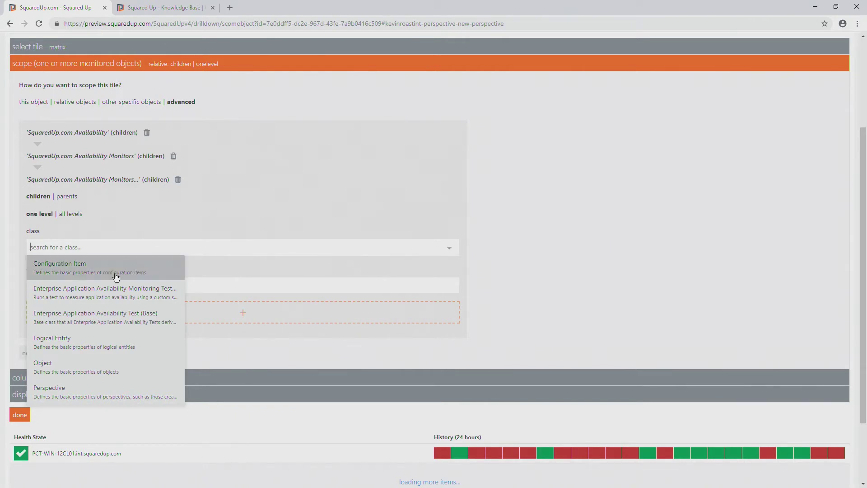
{"action": "left_click", "coordinate": [123, 315]}
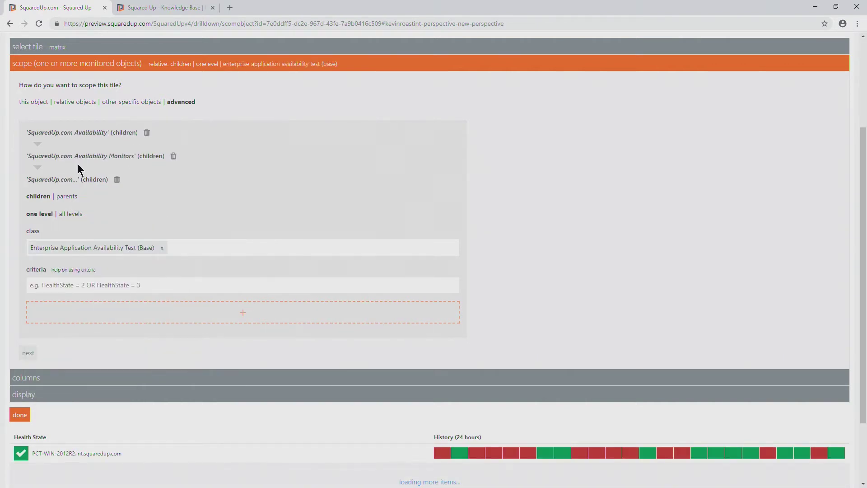
Review the chained scope against the health rows in the preview and finish editing the Matrix tile.
{"action": "scroll", "coordinate": [90, 269], "scroll_direction": "down", "scroll_amount": 3}
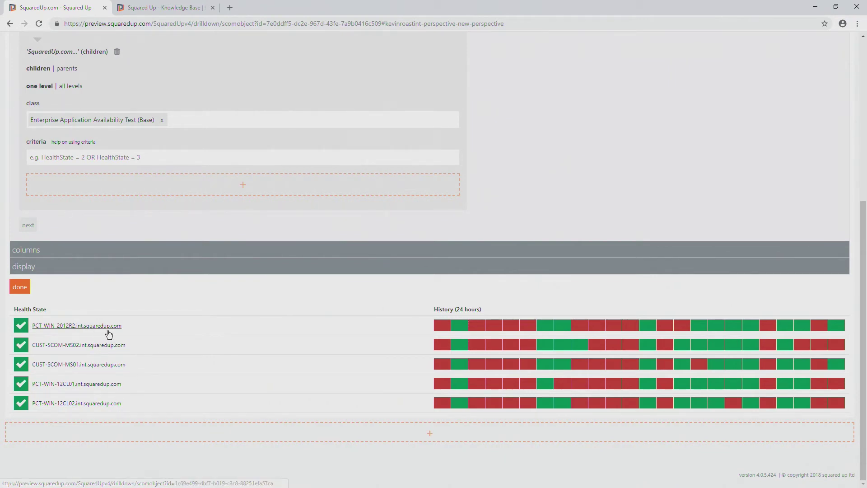
{"action": "scroll", "coordinate": [122, 333], "scroll_direction": "up", "scroll_amount": 1}
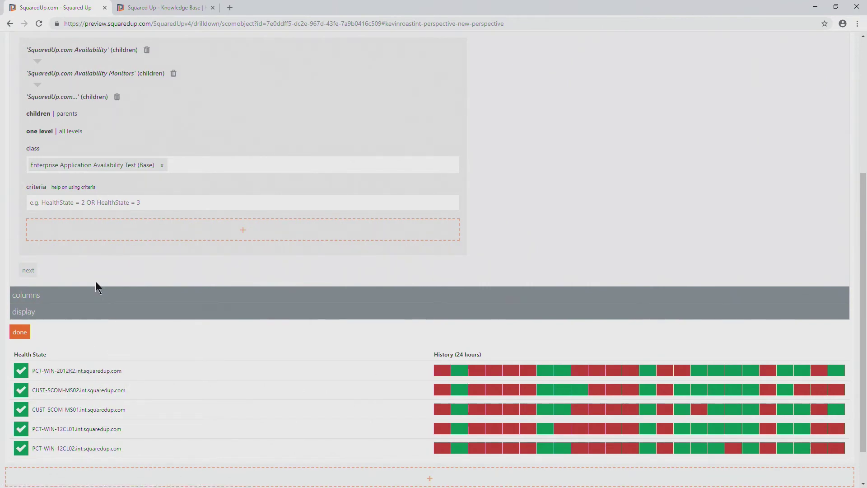
{"action": "scroll", "coordinate": [86, 280], "scroll_direction": "up", "scroll_amount": 2}
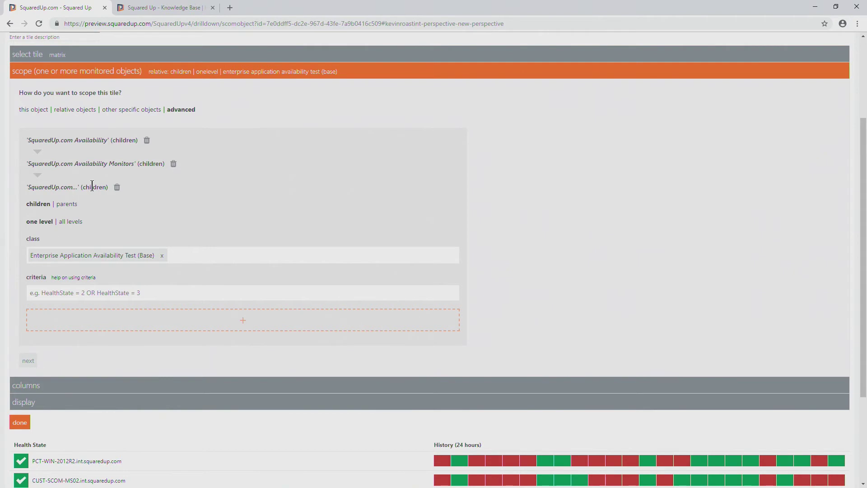
{"action": "scroll", "coordinate": [91, 187], "scroll_direction": "down", "scroll_amount": 3}
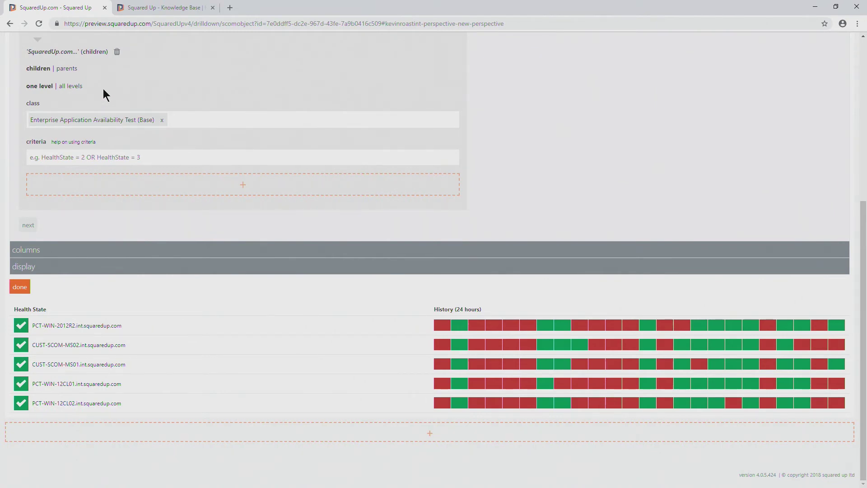
{"action": "left_click", "coordinate": [22, 291]}
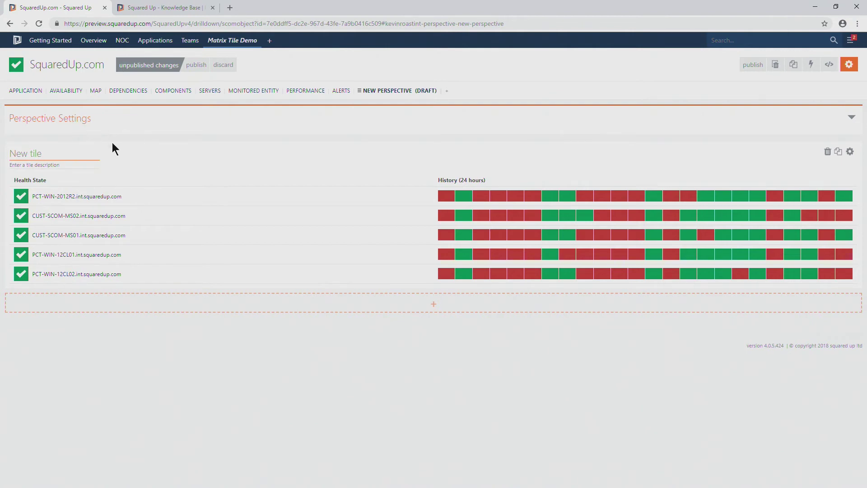
{"action": "left_click_drag", "start_coordinate": [35, 65], "coordinate": [102, 67]}
{"action": "left_click", "coordinate": [101, 67]}
Add a new Performance (Line Graph) tile below the Matrix tile in the perspective.
{"action": "left_click", "coordinate": [170, 304]}
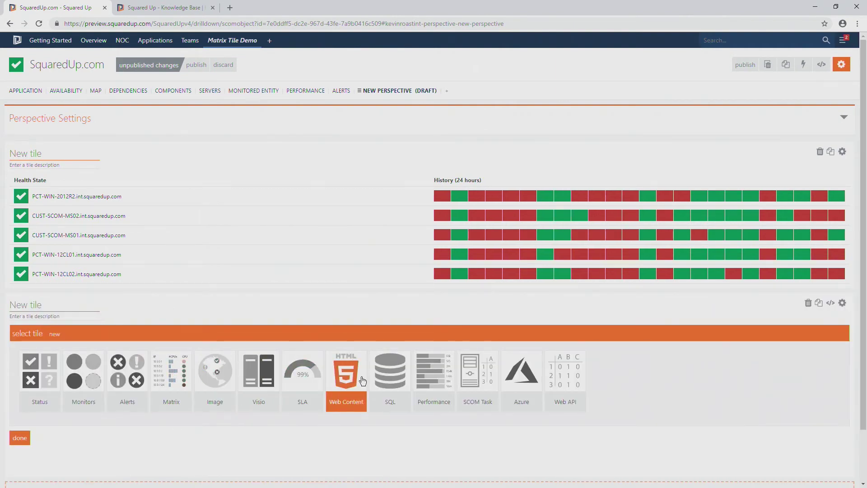
{"action": "left_click", "coordinate": [437, 377]}
{"action": "scroll", "coordinate": [310, 362], "scroll_direction": "down", "scroll_amount": 2}
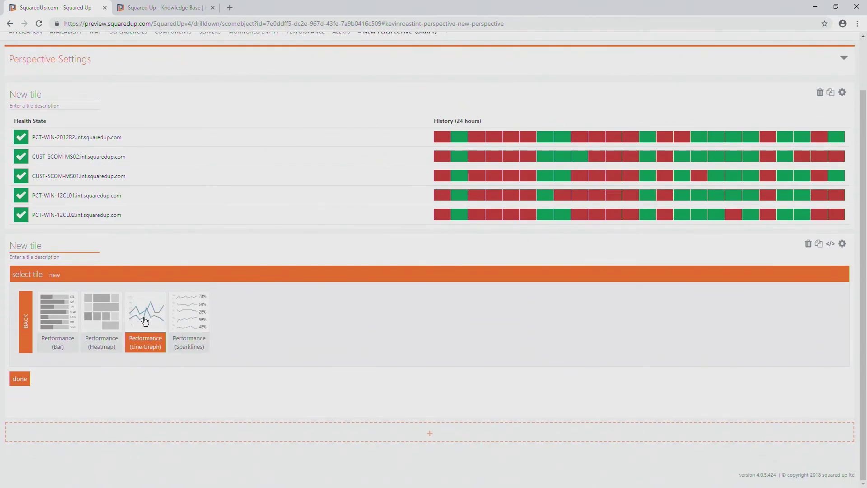
{"action": "left_click", "coordinate": [144, 321]}
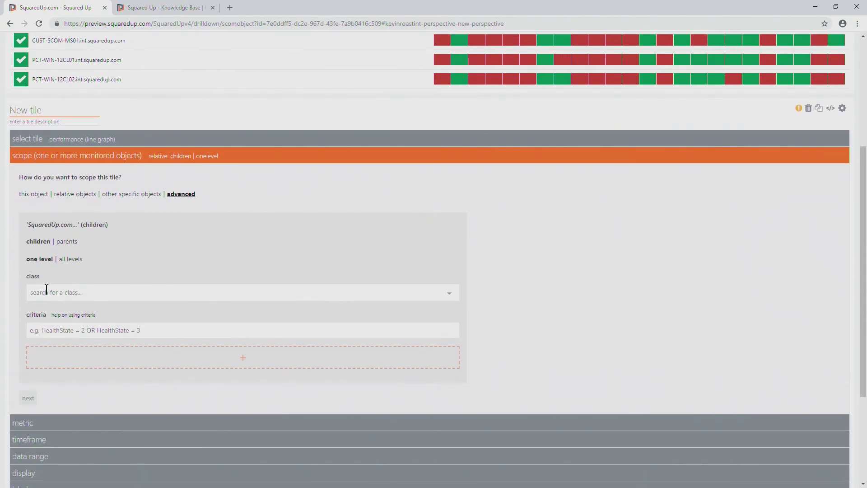
Scope the line graph to one-level children of class Enterprise Application - Availability, with a second level for class Group.
{"action": "left_click", "coordinate": [48, 292]}
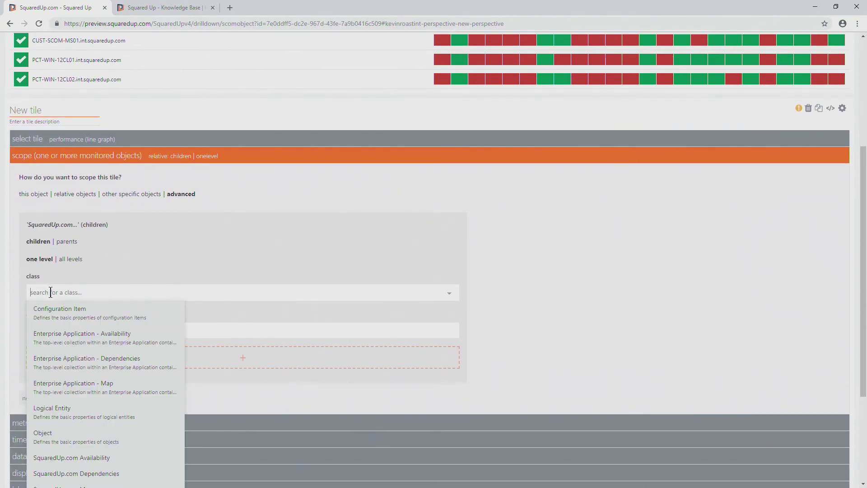
{"action": "left_click", "coordinate": [69, 343]}
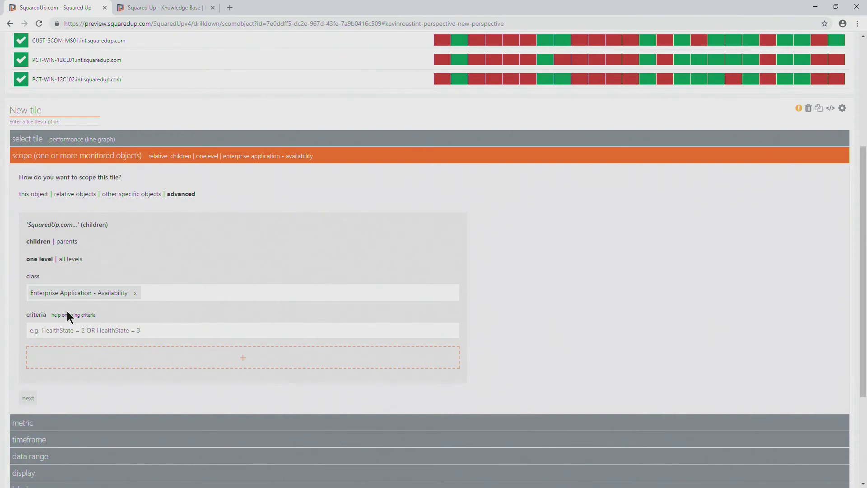
{"action": "left_click", "coordinate": [75, 277]}
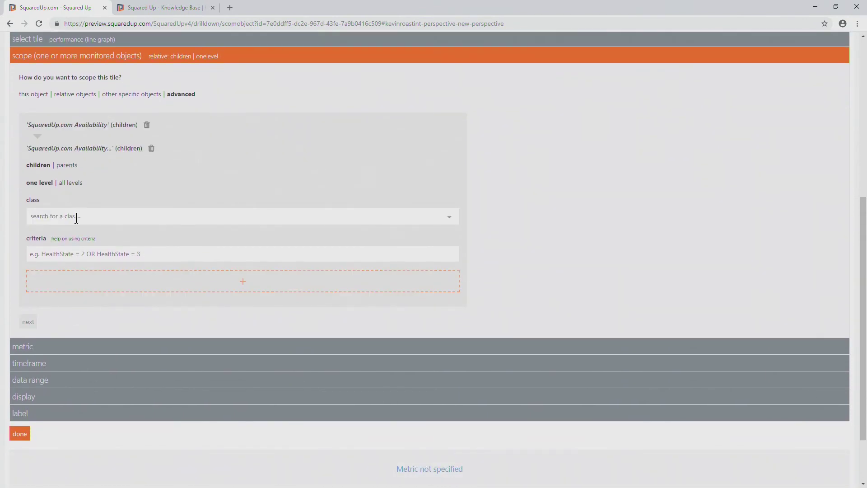
{"action": "left_click", "coordinate": [72, 216]}
{"action": "left_click", "coordinate": [76, 279]}
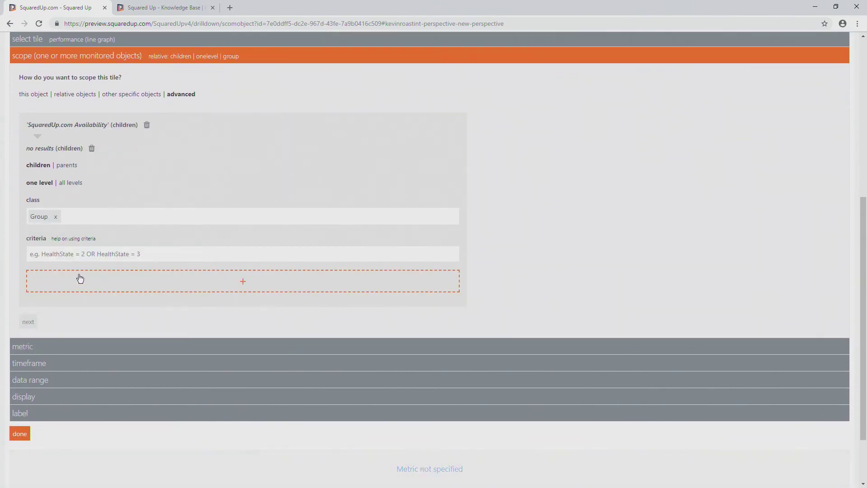
Add a third scope level for one-level children of class Enterprise Application Availability Test (Base) and accept the line graph's scope.
{"action": "left_click", "coordinate": [77, 279]}
{"action": "left_click", "coordinate": [77, 230]}
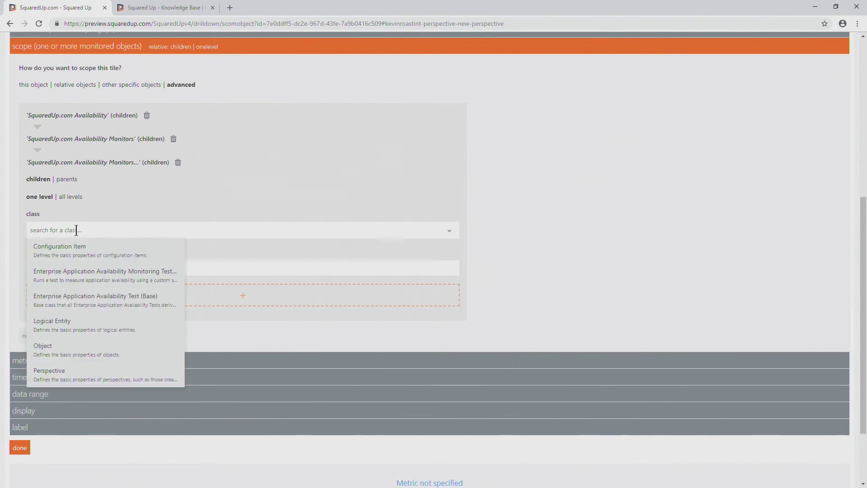
{"action": "left_click", "coordinate": [91, 301]}
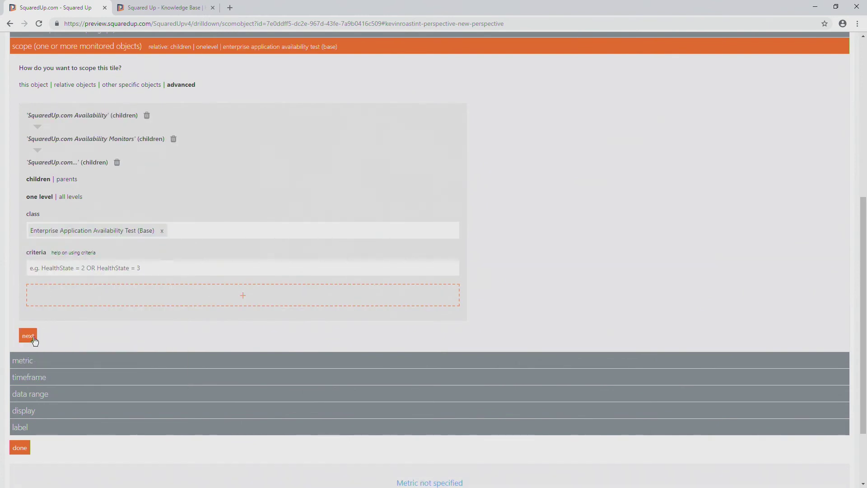
{"action": "left_click", "coordinate": [28, 336]}
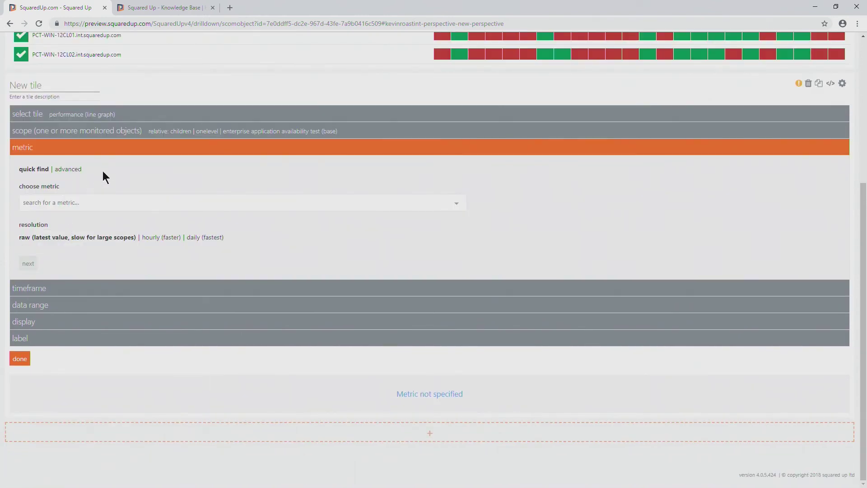
Set the line graph's metric to CustomTest / ResponseTime and its specific timeframe to the last 24 hours.
{"action": "left_click", "coordinate": [100, 202]}
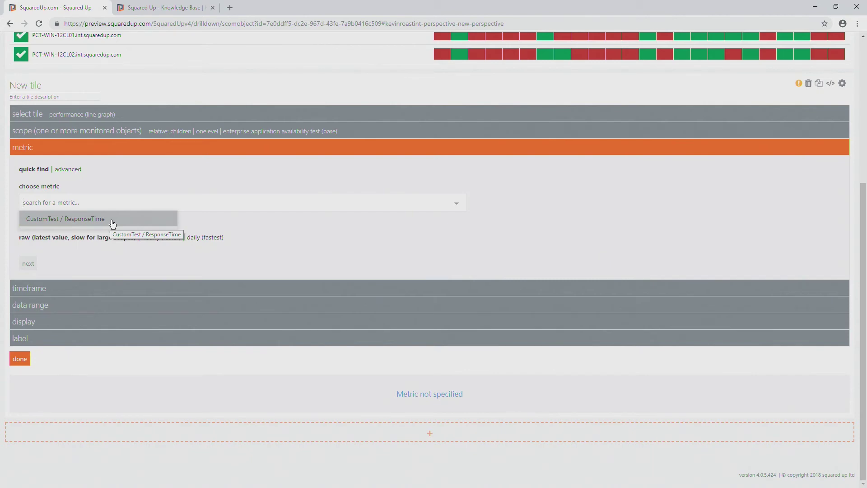
{"action": "left_click", "coordinate": [86, 221]}
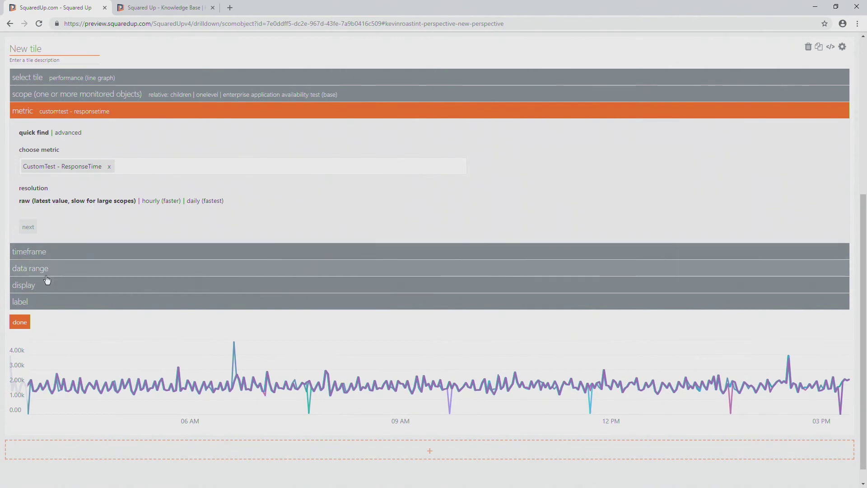
{"action": "left_click", "coordinate": [48, 251]}
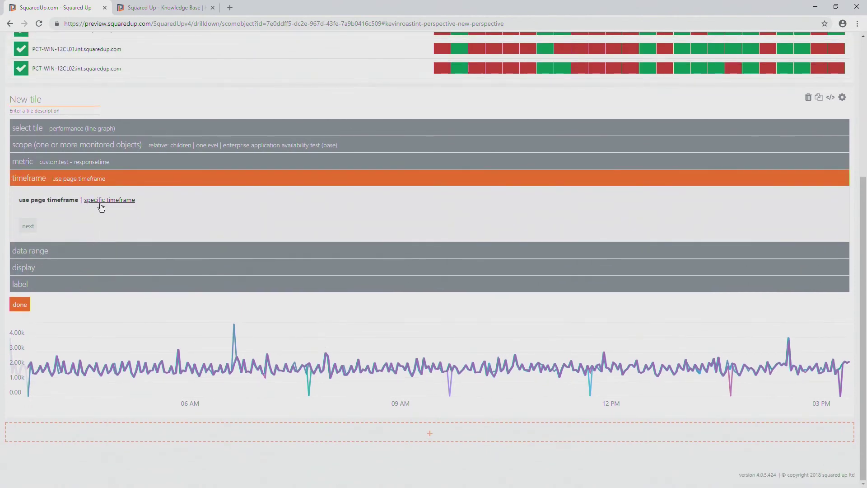
{"action": "left_click", "coordinate": [100, 203]}
{"action": "left_click", "coordinate": [117, 201]}
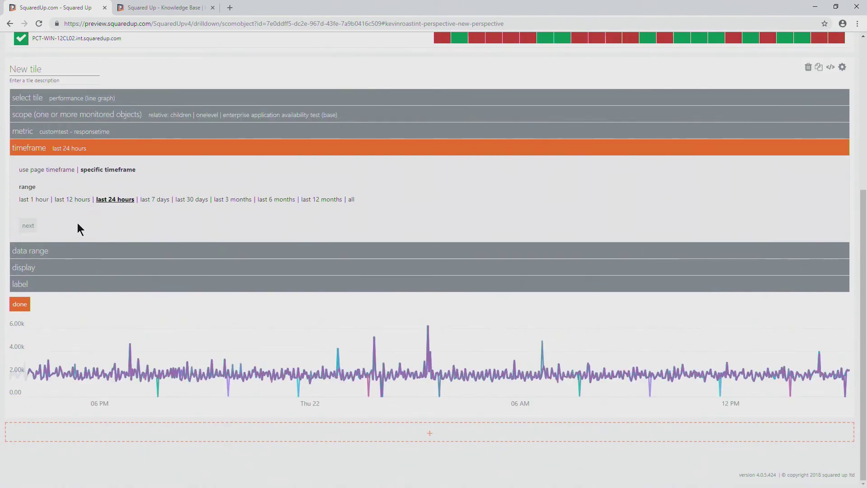
Keep the data range at fit to data and set the line graph's display height to 299px.
{"action": "left_click", "coordinate": [28, 226]}
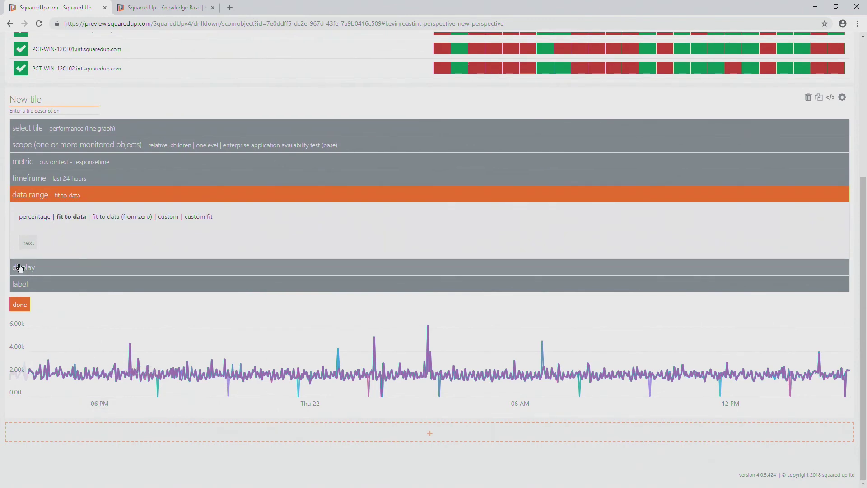
{"action": "left_click", "coordinate": [20, 268]}
{"action": "left_click_drag", "start_coordinate": [110, 233], "coordinate": [169, 229]}
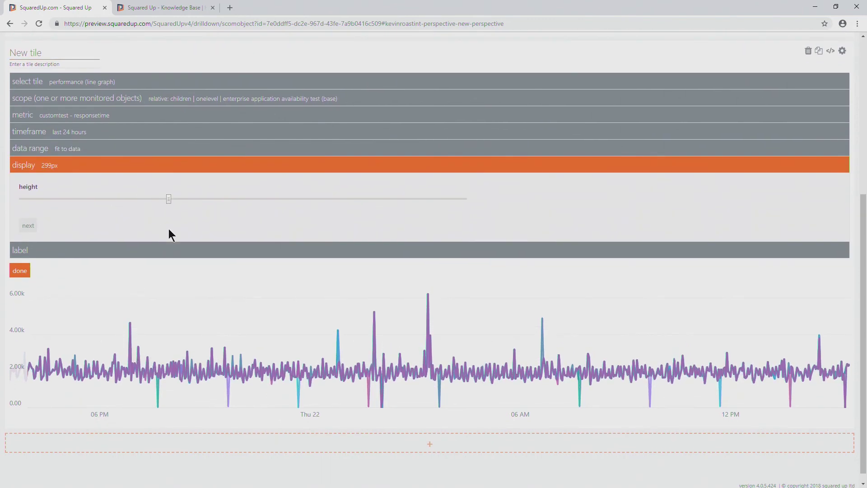
Show the legend with the custom label template {{key.managedEntityPath}} and finish editing the line graph tile.
{"action": "left_click", "coordinate": [28, 226]}
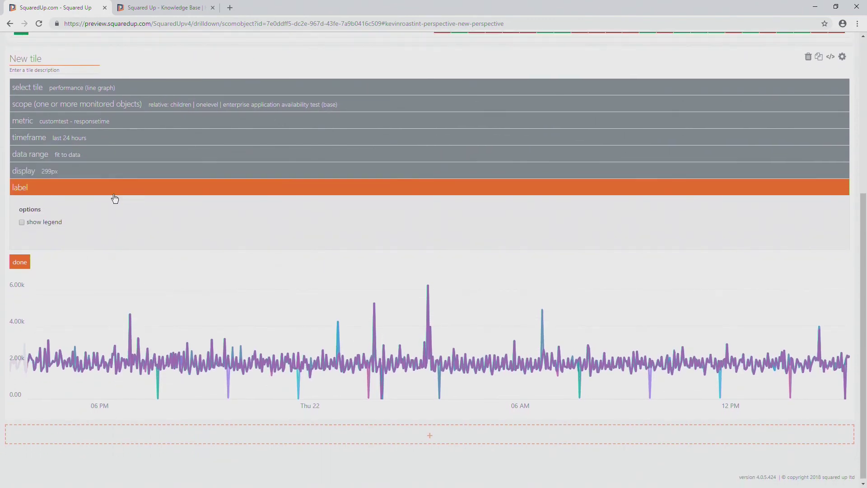
{"action": "left_click", "coordinate": [44, 217]}
{"action": "left_click", "coordinate": [49, 234]}
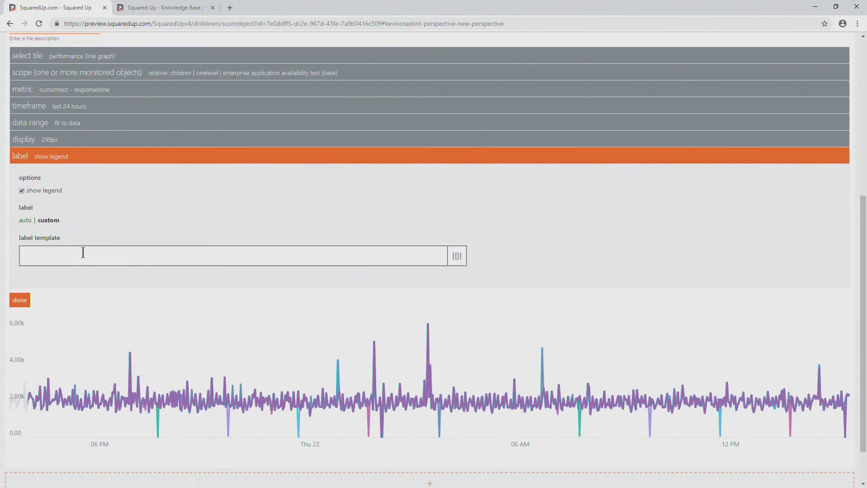
{"action": "left_click", "coordinate": [460, 255]}
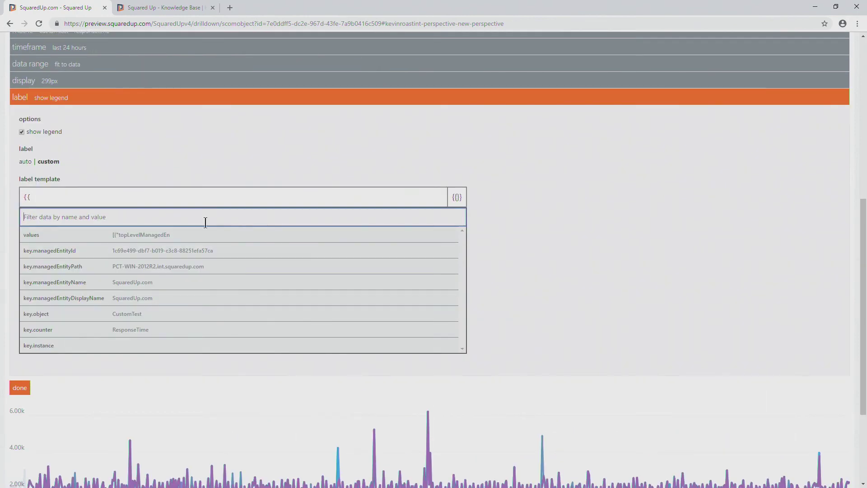
{"action": "left_click", "coordinate": [137, 266]}
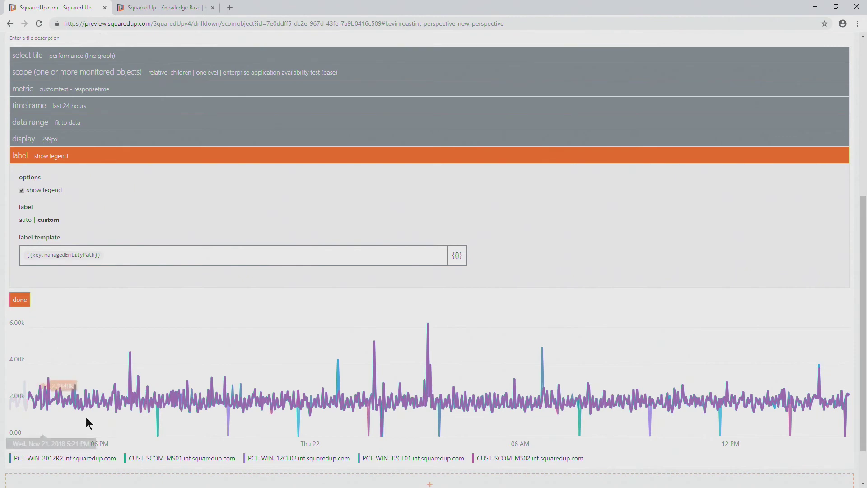
{"action": "left_click", "coordinate": [15, 301]}
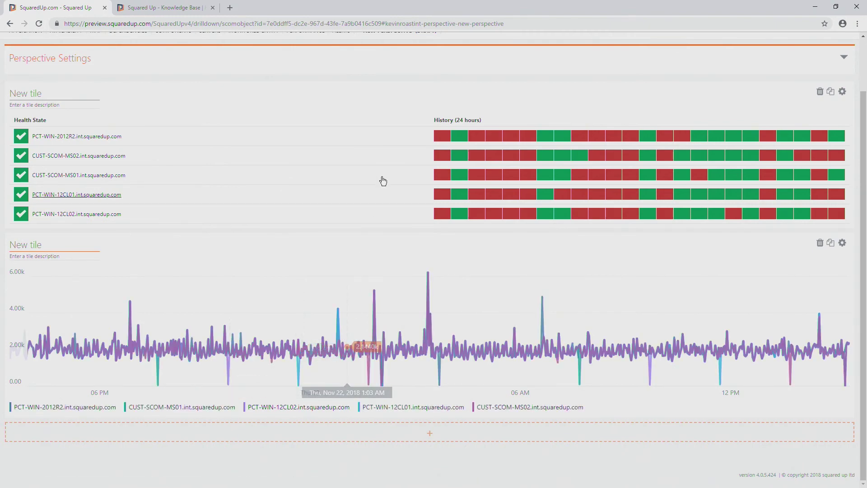
Look over the perspective with both tiles and minimize the browser to return to the presentation slide.
{"action": "scroll", "coordinate": [354, 121], "scroll_direction": "up", "scroll_amount": 2}
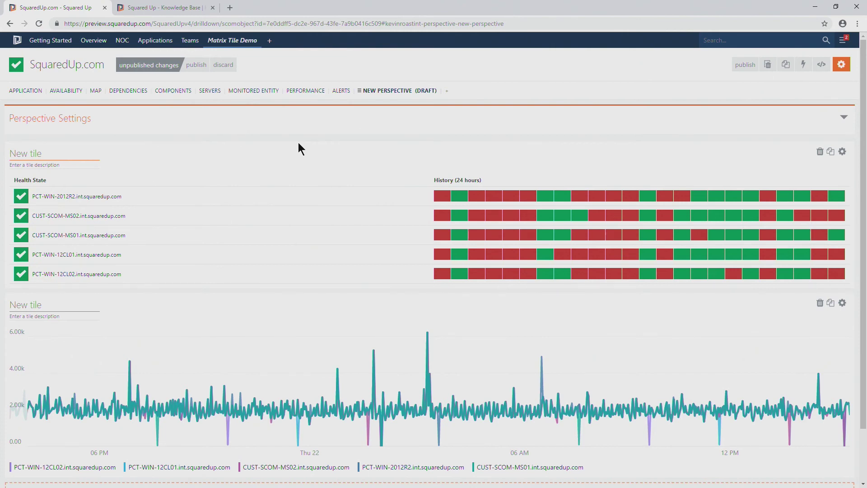
{"action": "left_click", "coordinate": [816, 7]}
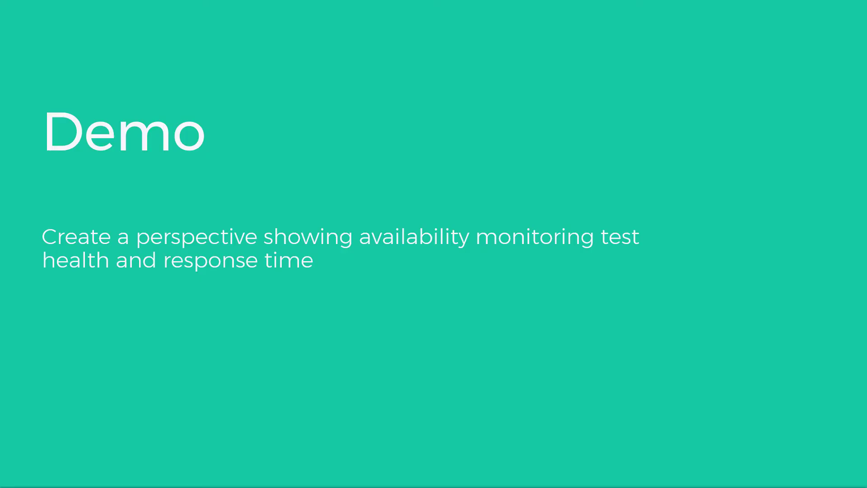